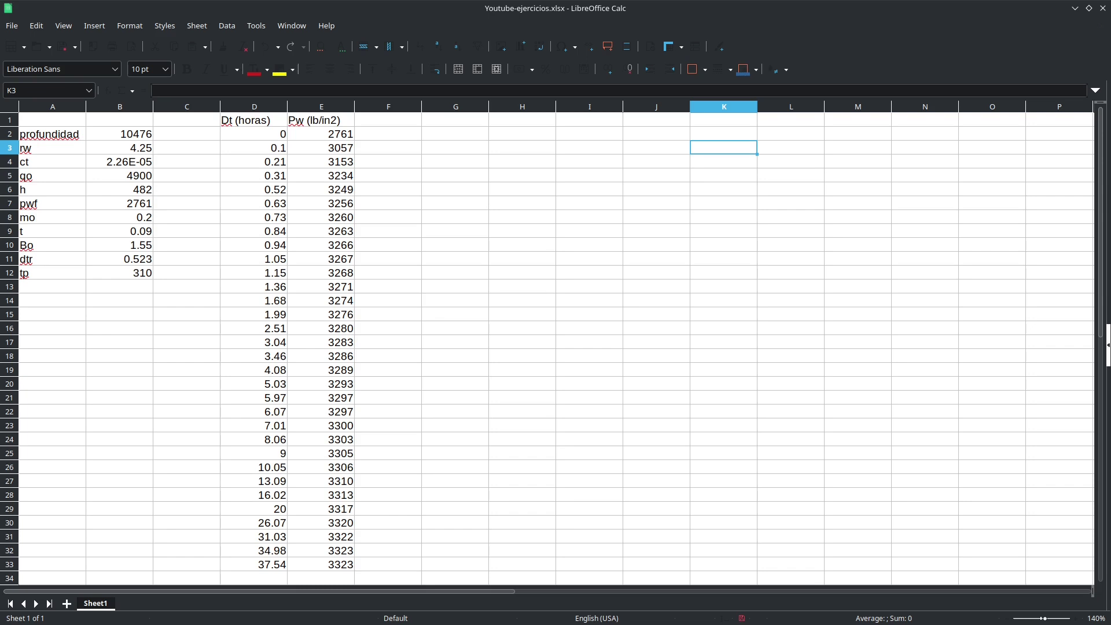
# Enter the column header (tp+Dt)/Tt in cell F1
pyautogui.click(388, 120)
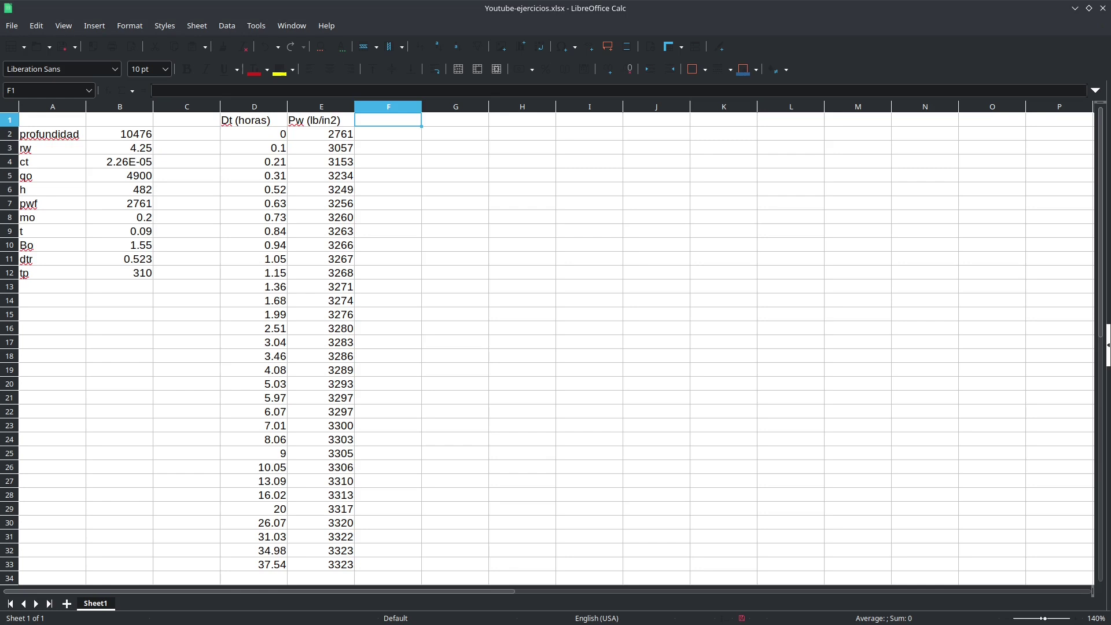
pyautogui.write('(to+Dt)')
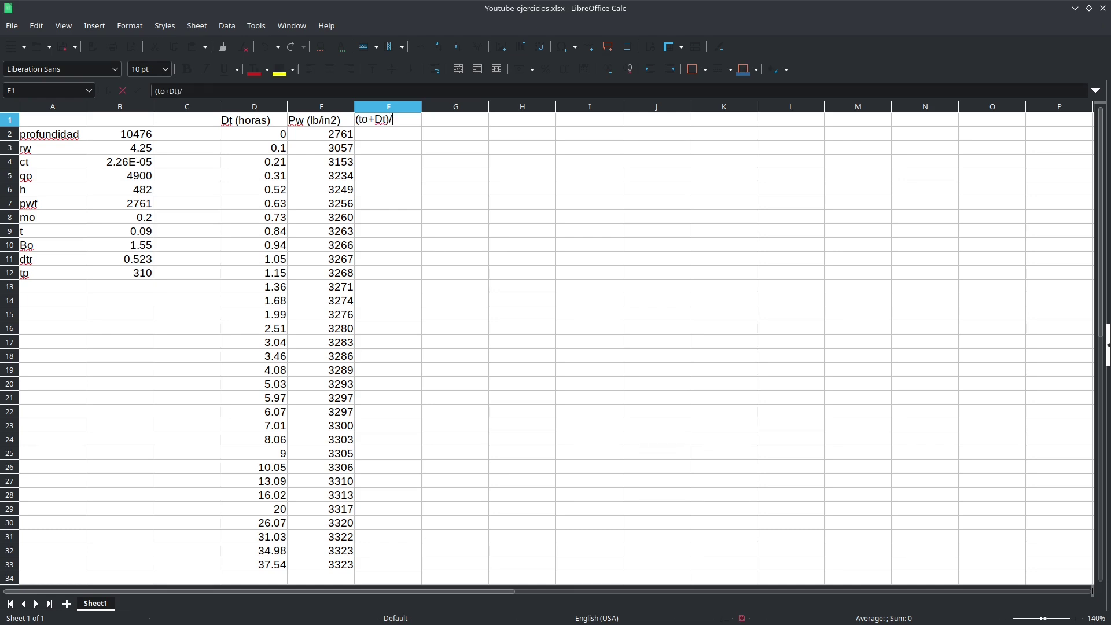
pyautogui.write('/Tt')
pyautogui.press('BackSpace')
pyautogui.write('p')
pyautogui.press('Return')
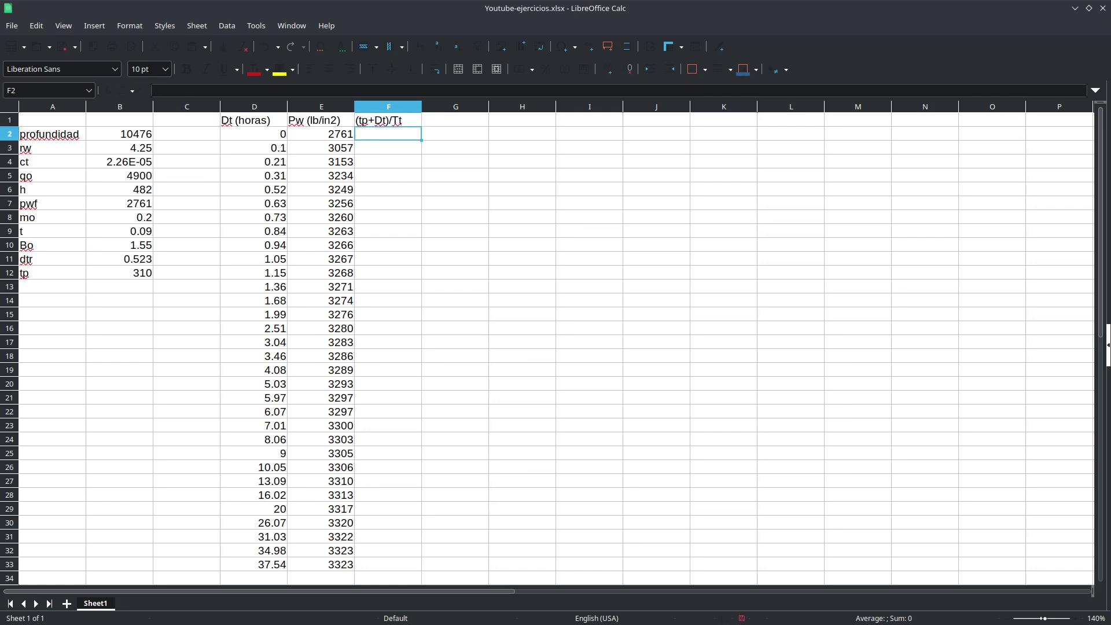
# Enter the formula =(B12+D2)/D2 in cell F2
pyautogui.write('=(')
pyautogui.click(119, 273)
pyautogui.write('+')
pyautogui.click(254, 134)
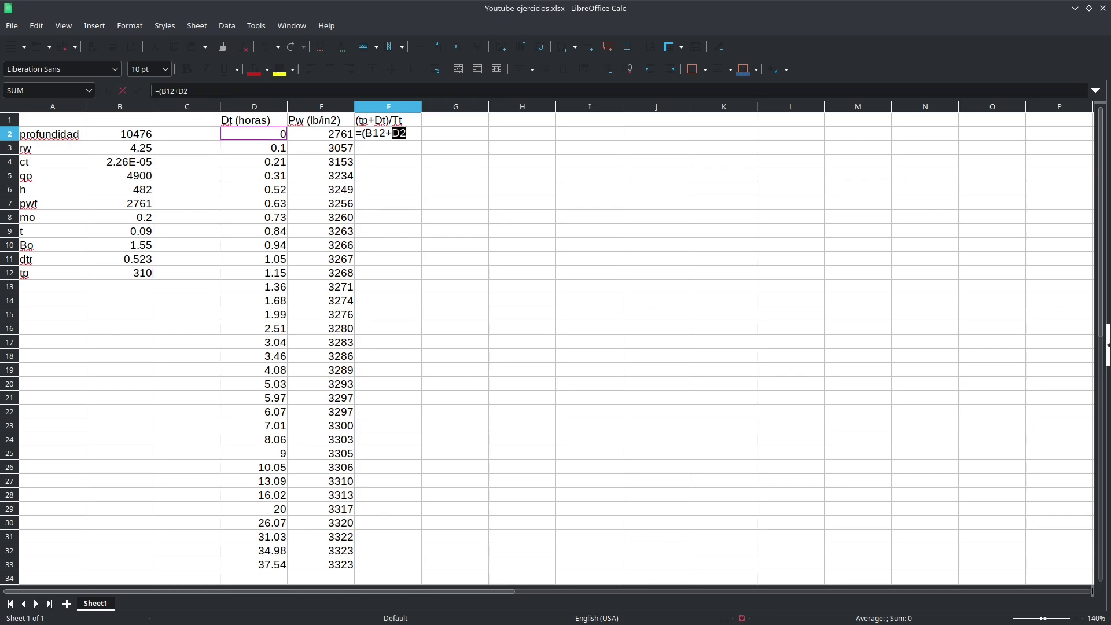
pyautogui.write(')/')
pyautogui.click(255, 134)
pyautogui.press('Return')
# Make the B12 reference absolute in F2's formula so that it reads =($B$12+D2)/D2
pyautogui.press('Up')
pyautogui.press('F2')
pyautogui.click(366, 134)
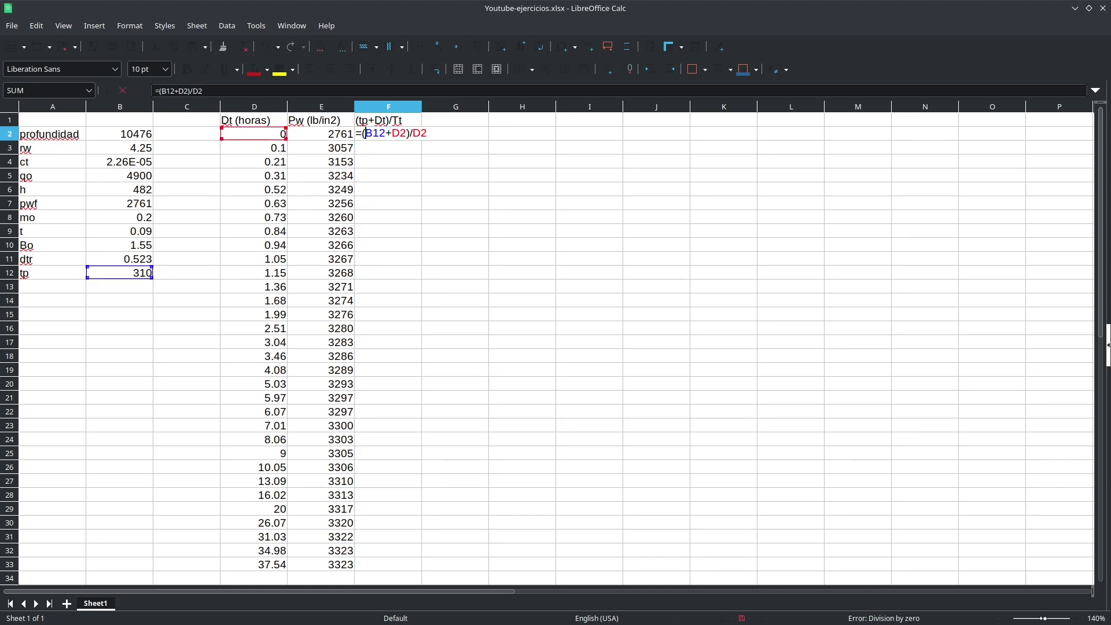
pyautogui.write('$')
pyautogui.press('Right')
pyautogui.write('$')
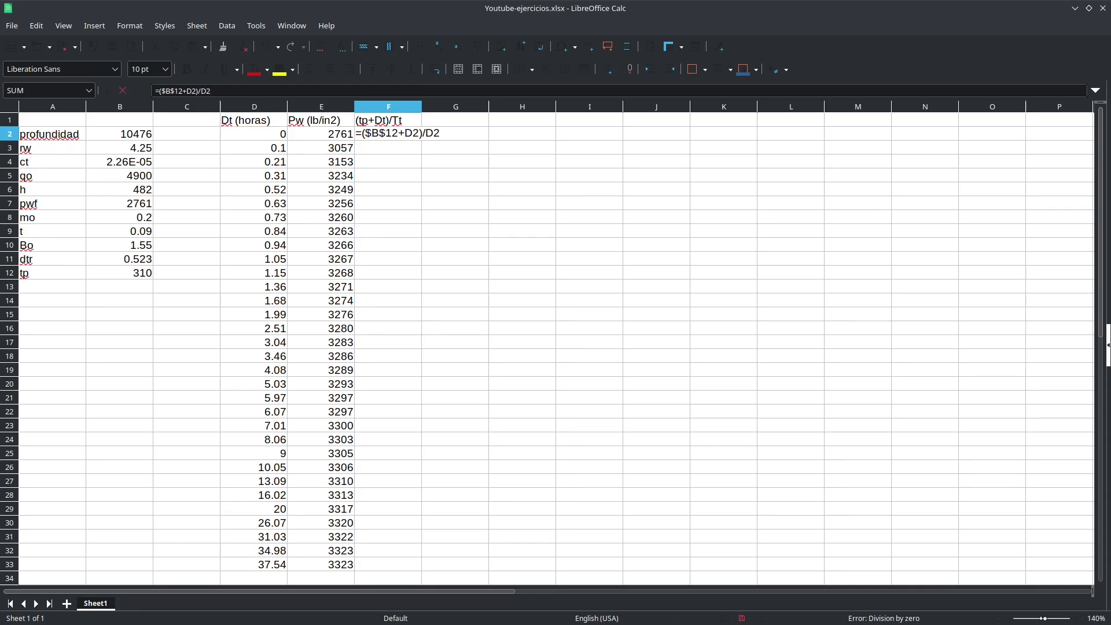
pyautogui.press('Return')
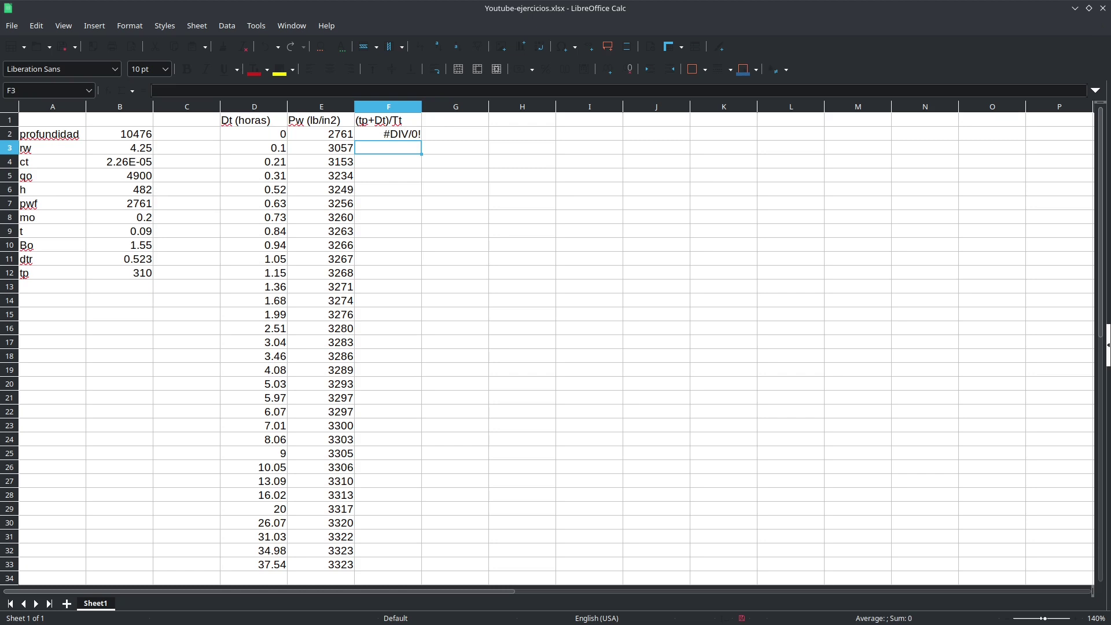
# Fill the formula in F2 down column F through row 33
pyautogui.press('Up')
pyautogui.press('Up')
pyautogui.press('Down')
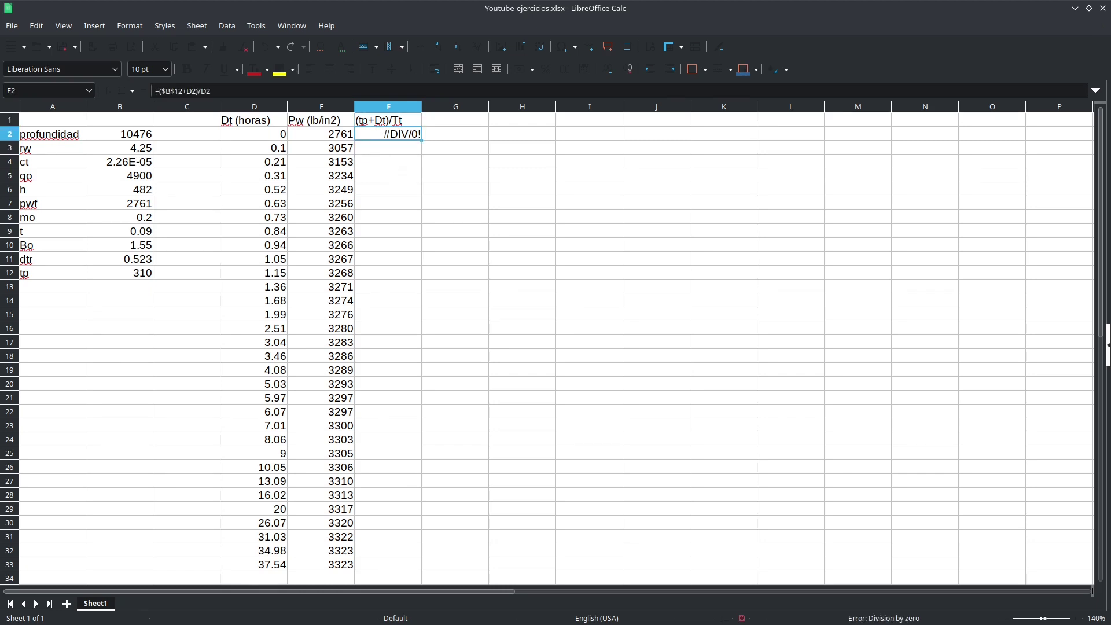
pyautogui.doubleClick(421, 140)
pyautogui.click(455, 148)
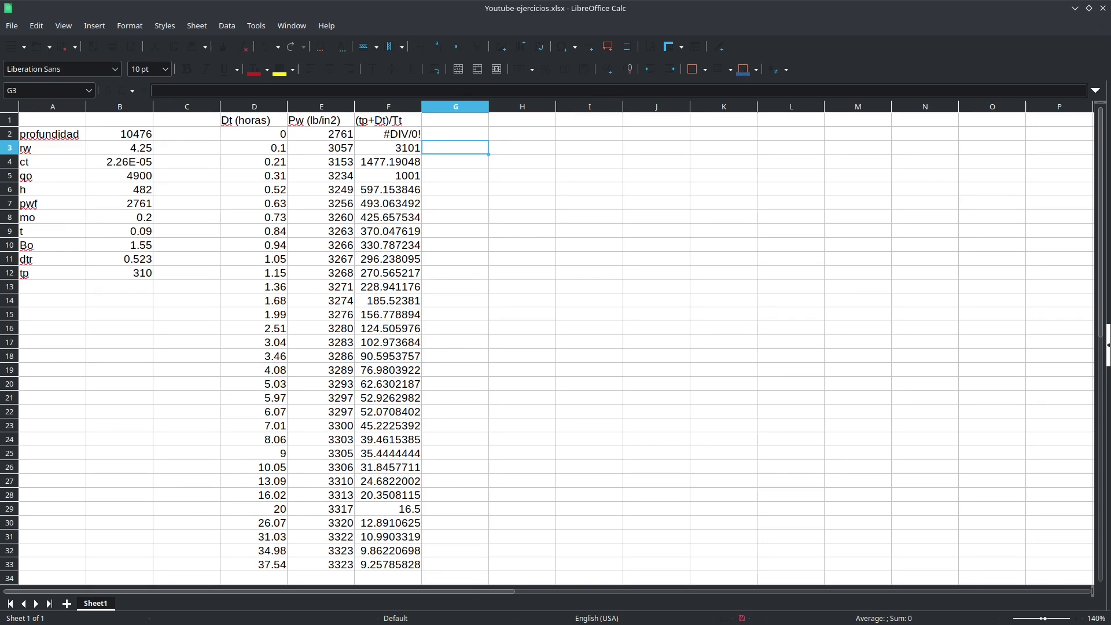
# Insert a chart from columns D to F and choose the XY (Scatter) type with points only
pyautogui.click(254, 108)
pyautogui.moveTo(254, 106); pyautogui.dragTo(389, 107)
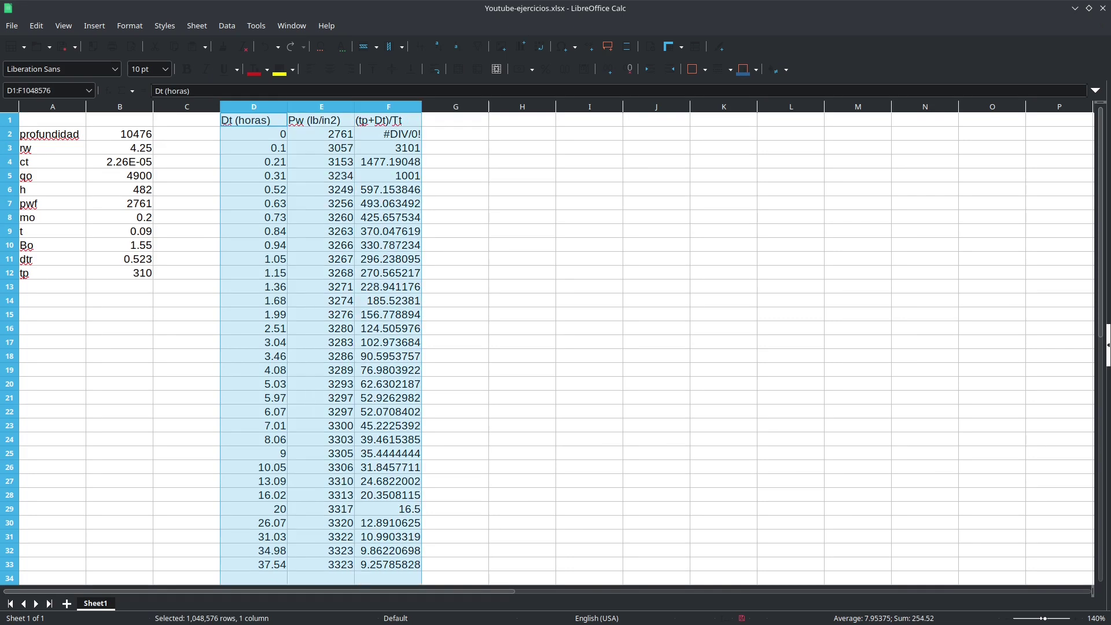
pyautogui.click(94, 25)
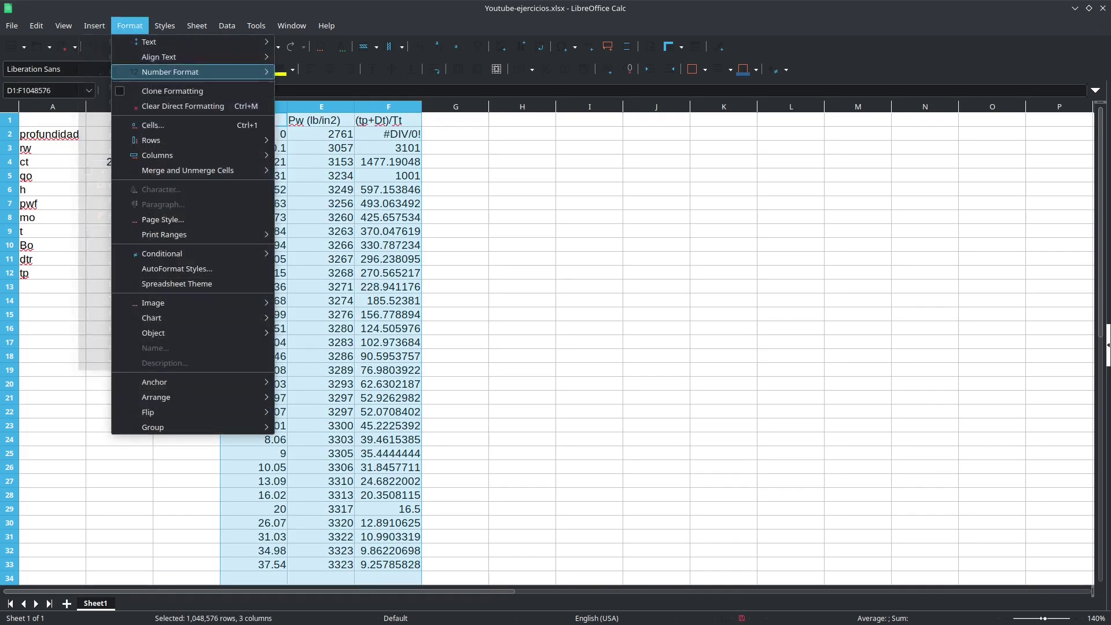
pyautogui.click(122, 56)
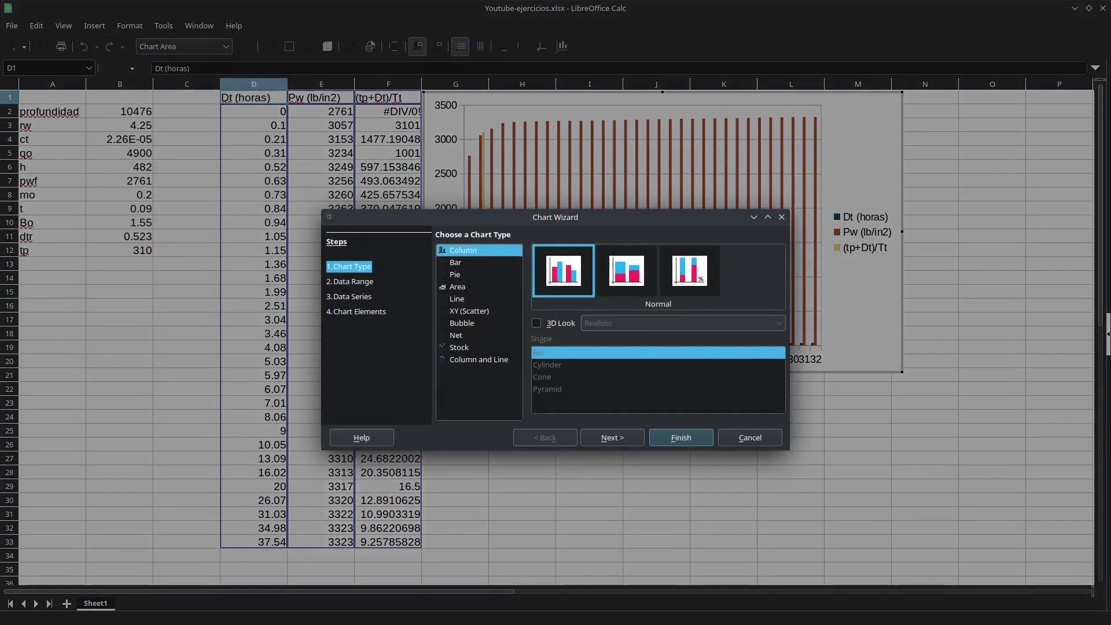
pyautogui.click(469, 312)
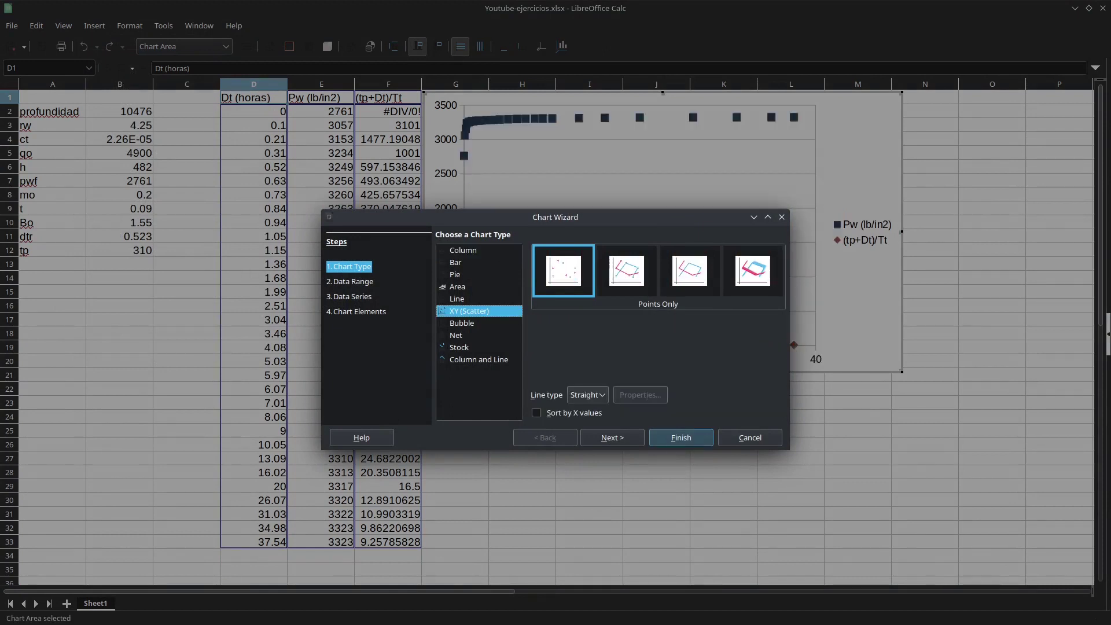
# Remove the (tp+Dt)/Tt data series from the chart
pyautogui.click(350, 282)
pyautogui.click(352, 296)
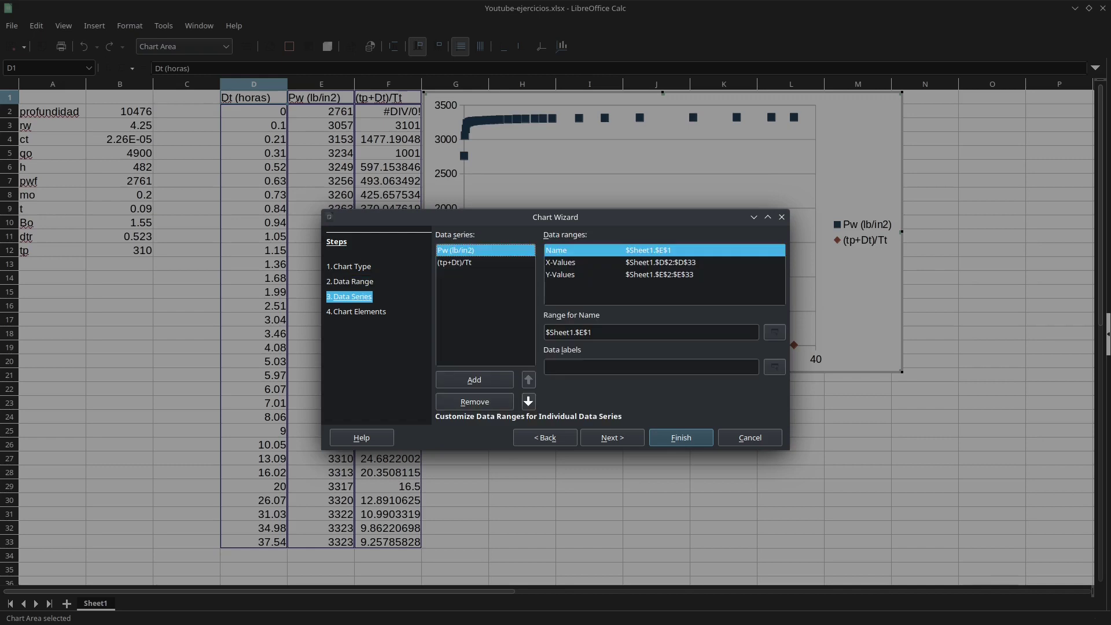
pyautogui.click(485, 263)
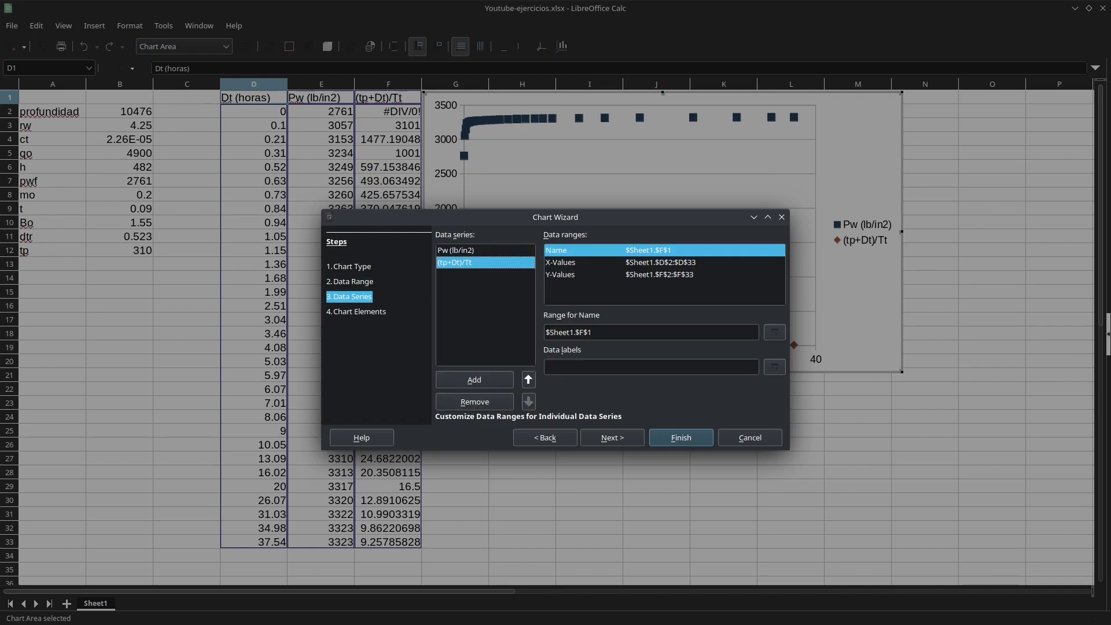
pyautogui.click(474, 402)
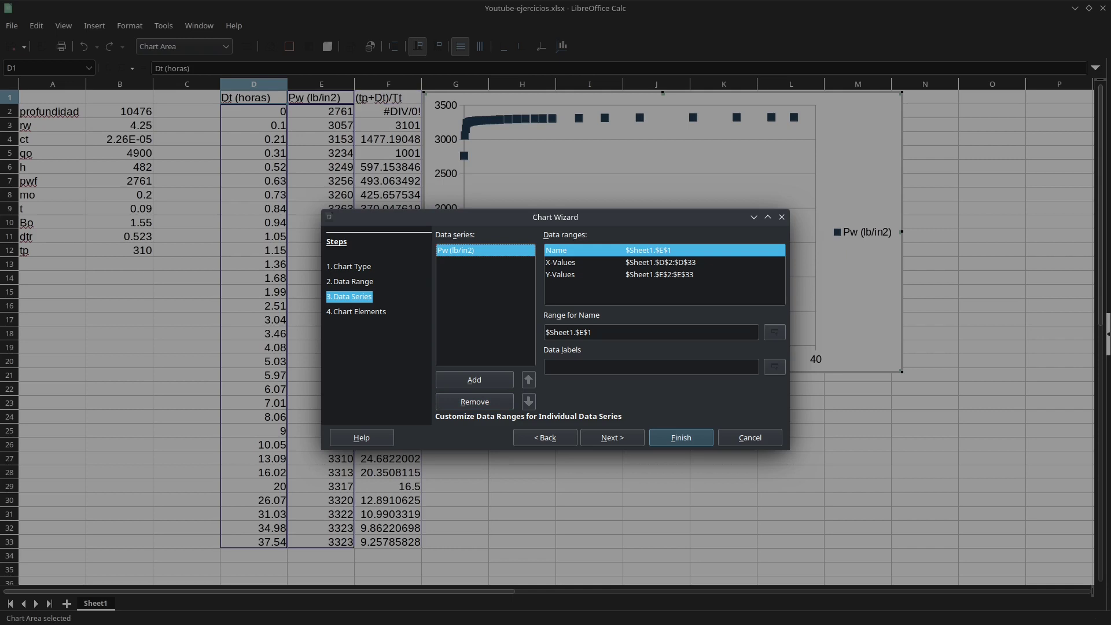
# Set the X-values of the Pw (lb/in2) series to $Sheet1.$F$2:$F$33 and finish the chart
pyautogui.click(560, 262)
pyautogui.click(773, 332)
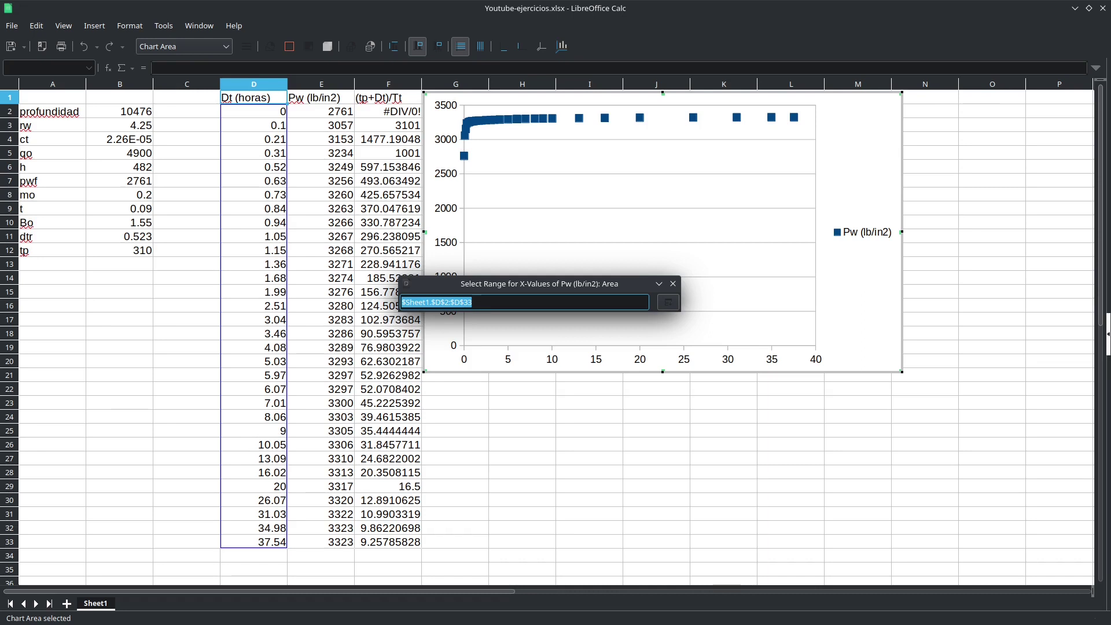
pyautogui.click(436, 302)
pyautogui.press('Delete')
pyautogui.write('F')
pyautogui.click(458, 302)
pyautogui.press('BackSpace')
pyautogui.write('F')
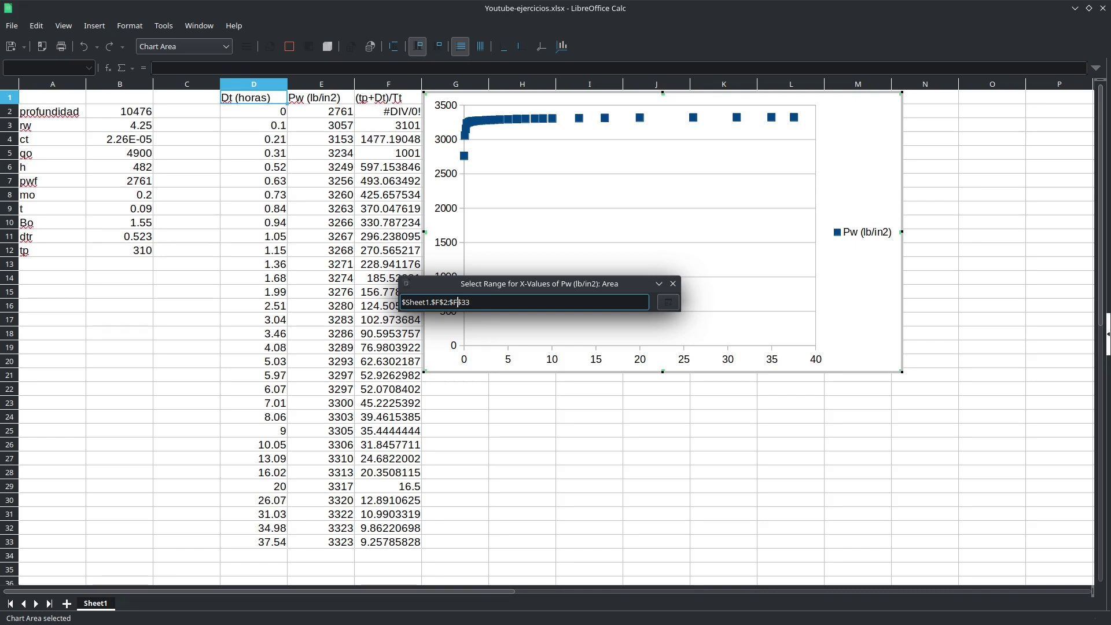
pyautogui.press('Return')
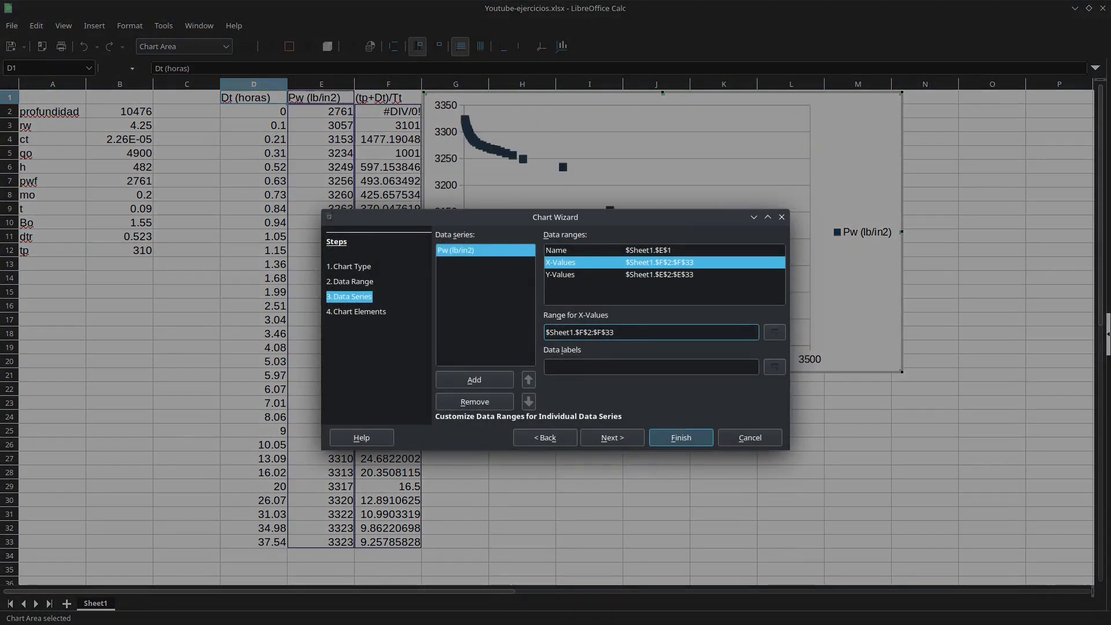
pyautogui.press('Return')
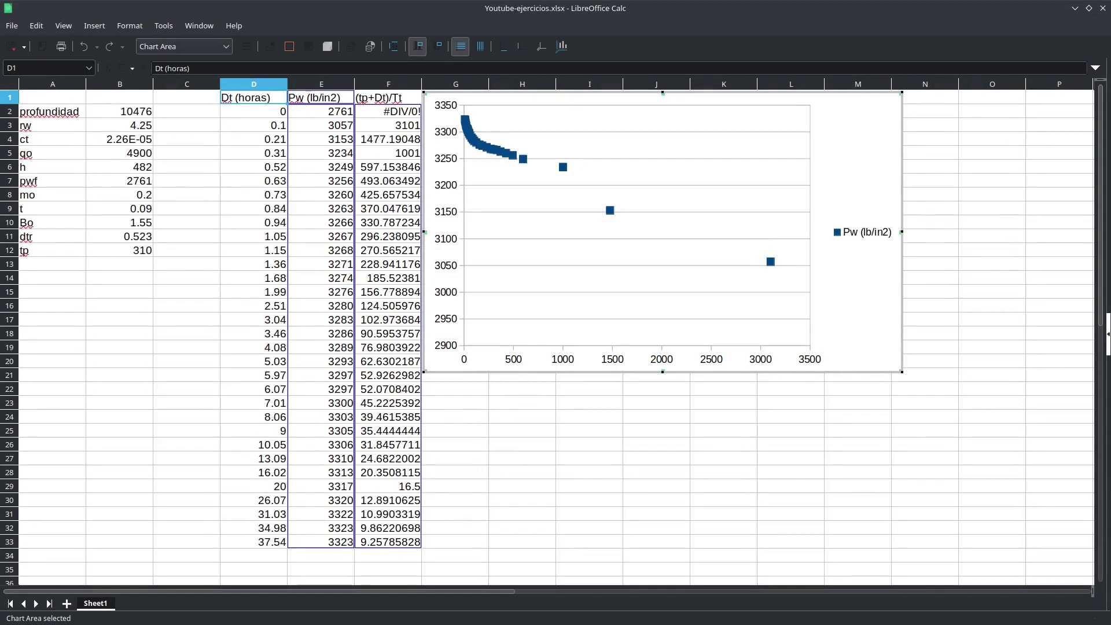
# Give the chart's X axis a logarithmic scale and move the chart slightly away from the data columns
pyautogui.rightClick(759, 341)
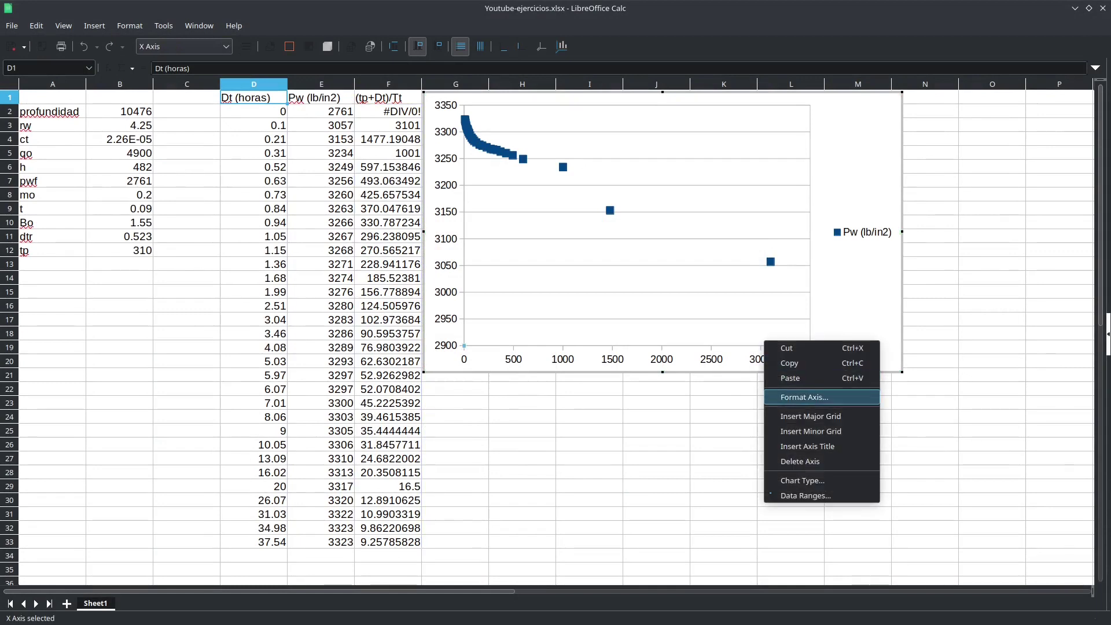
pyautogui.click(810, 396)
pyautogui.click(395, 236)
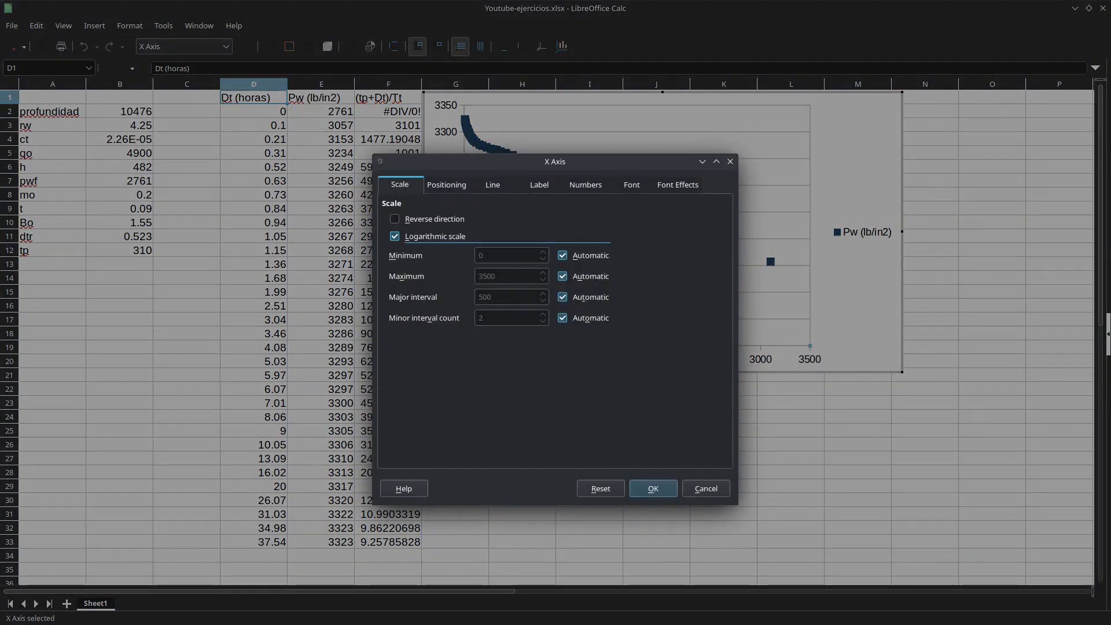
pyautogui.press('Return')
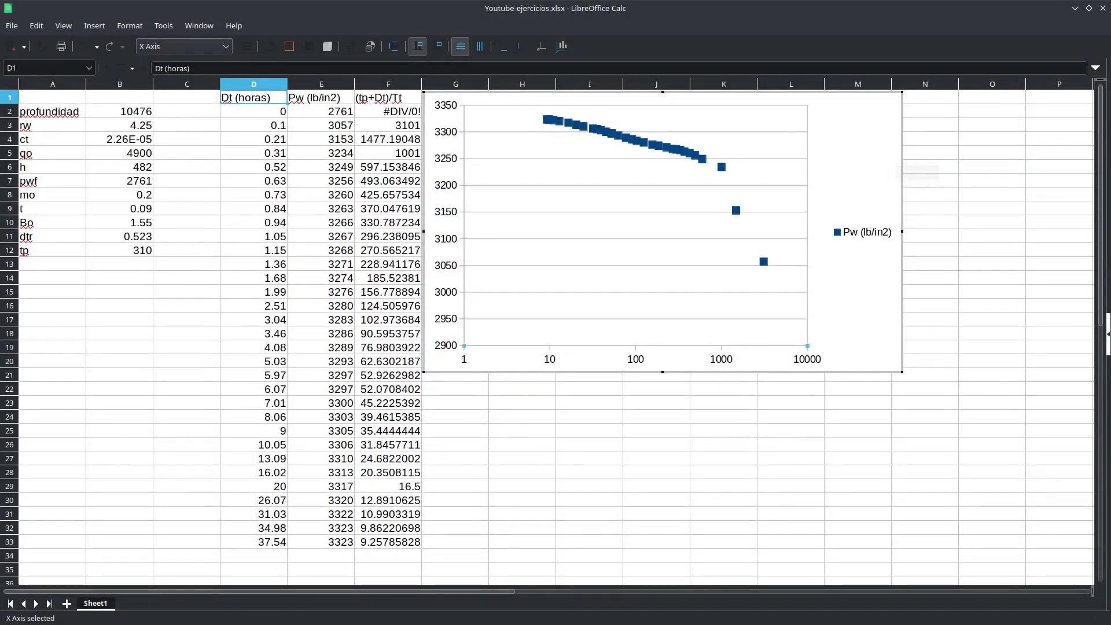
pyautogui.press('Escape')
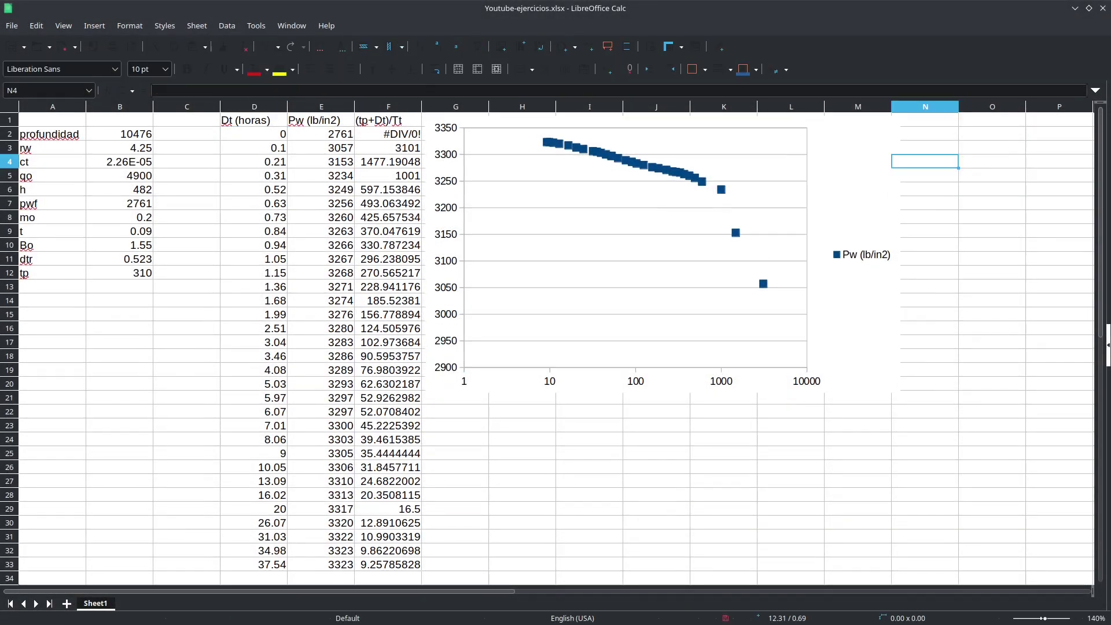
pyautogui.moveTo(663, 254); pyautogui.dragTo(704, 279)
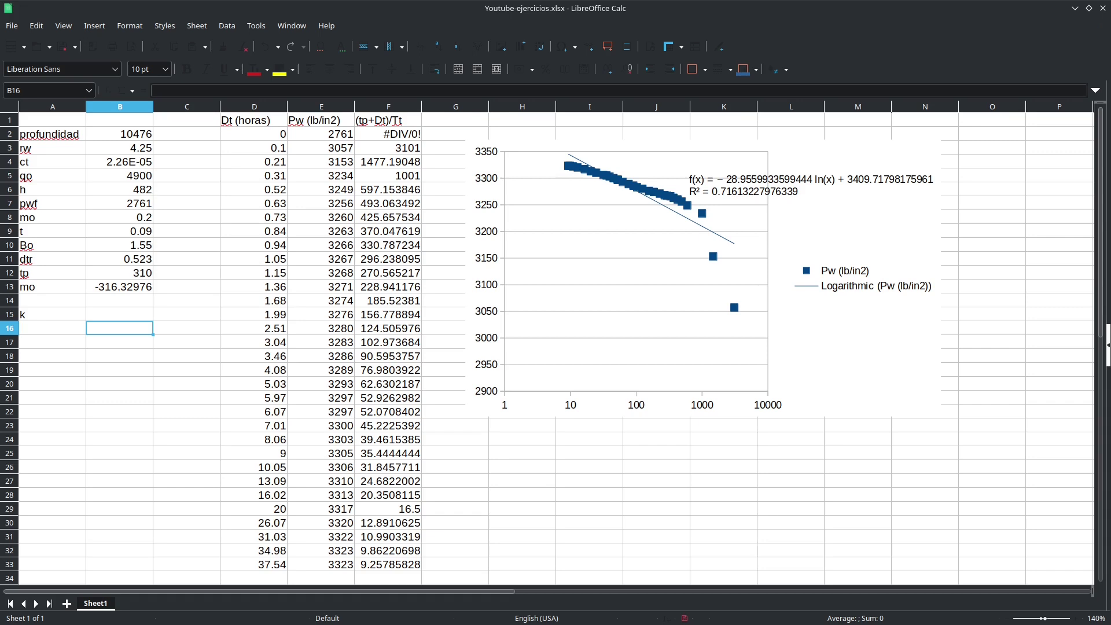
# Replace the contents of A13:B13 with the label m and the value 29
pyautogui.click(53, 300)
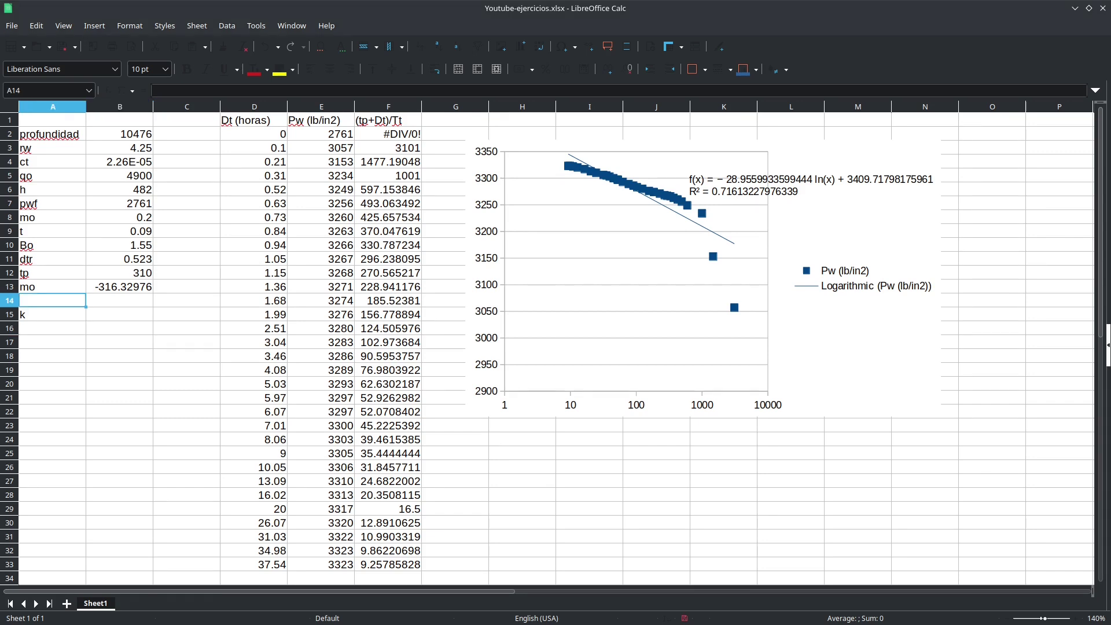
pyautogui.moveTo(52, 286); pyautogui.dragTo(119, 286)
pyautogui.press('Delete')
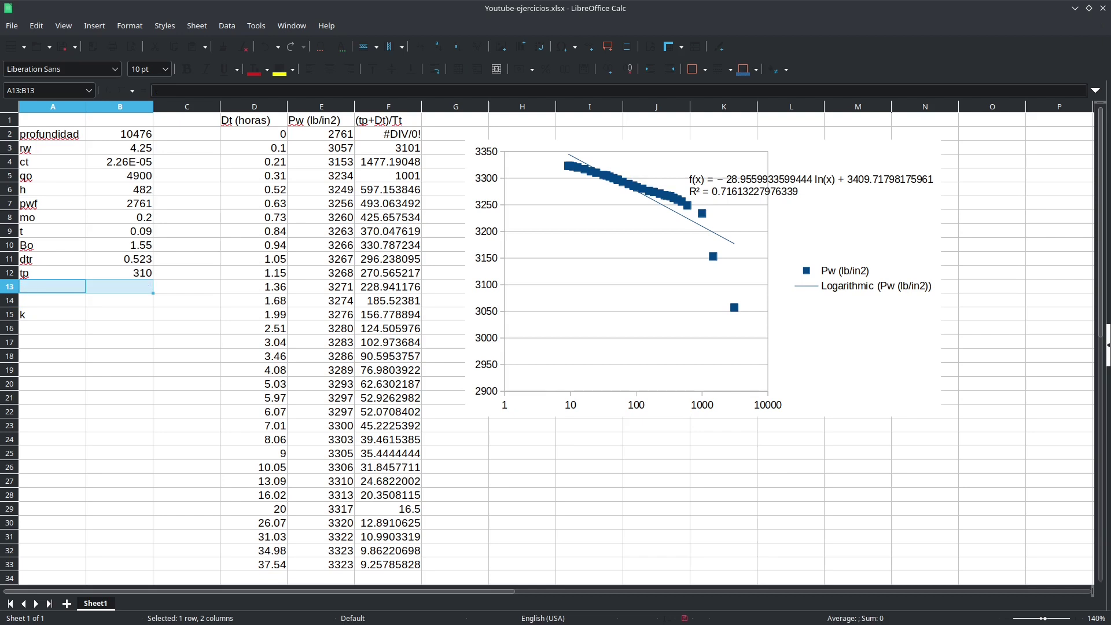
pyautogui.click(53, 287)
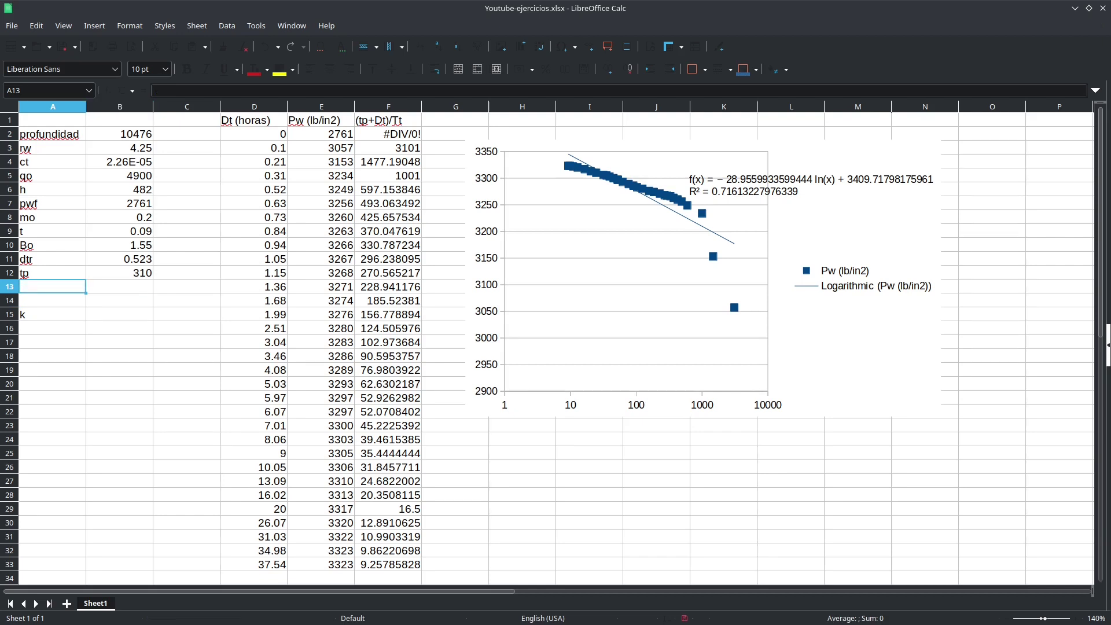
pyautogui.write('m')
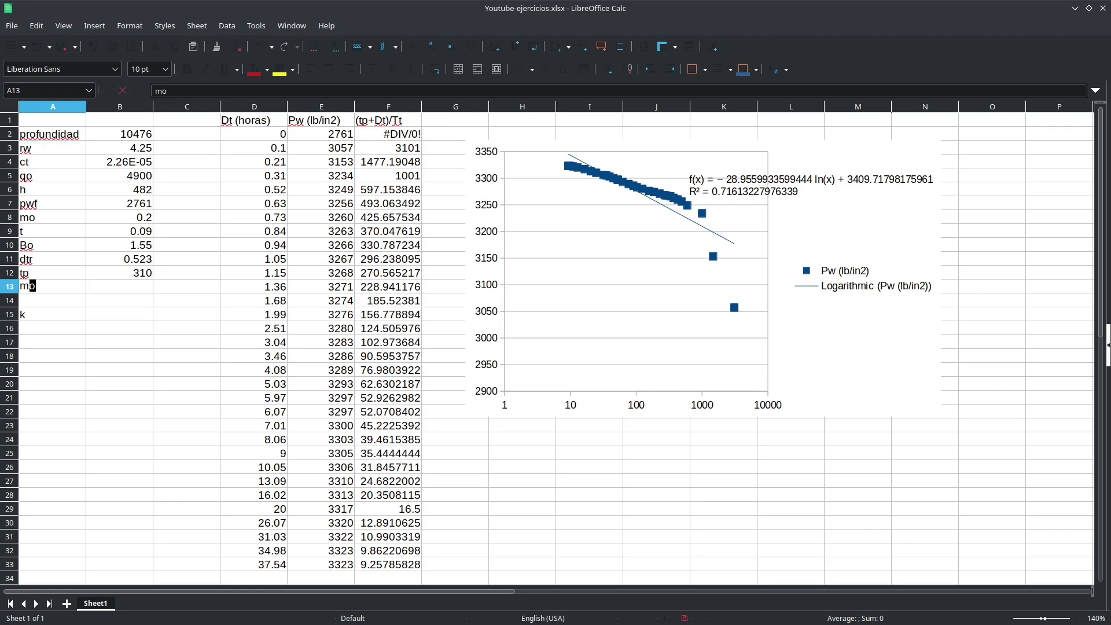
pyautogui.press('Tab')
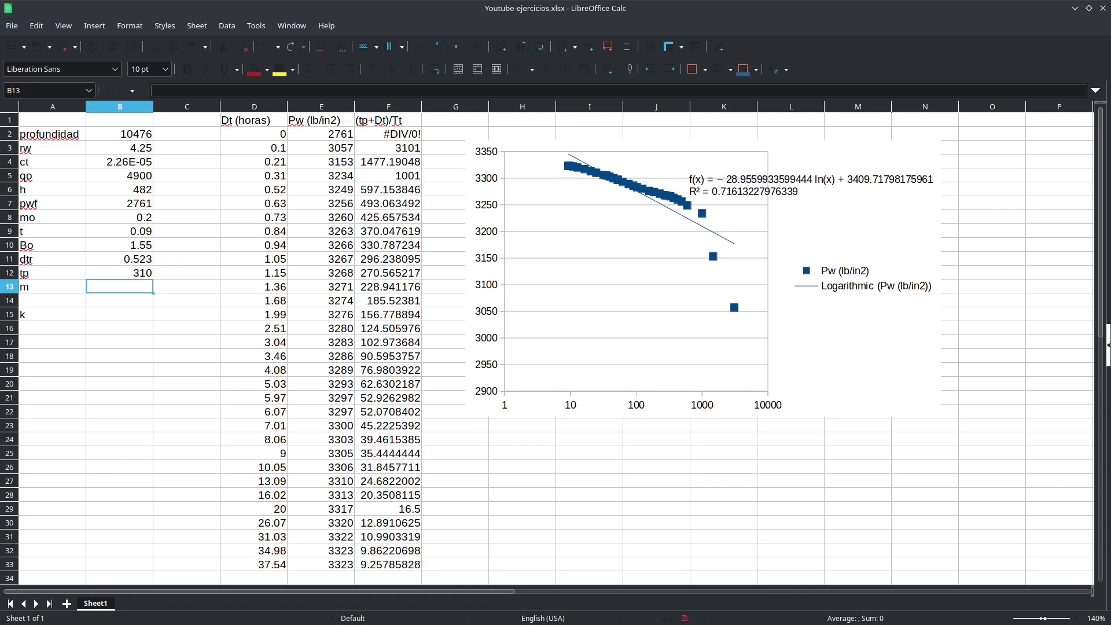
pyautogui.write('29')
pyautogui.press('Return')
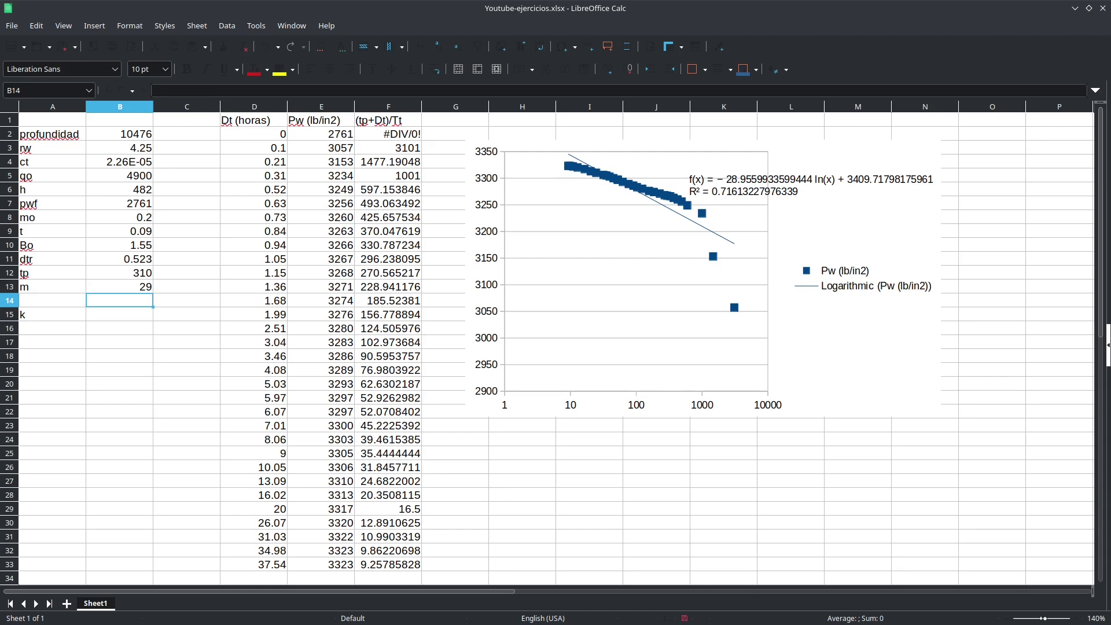
pyautogui.click(118, 314)
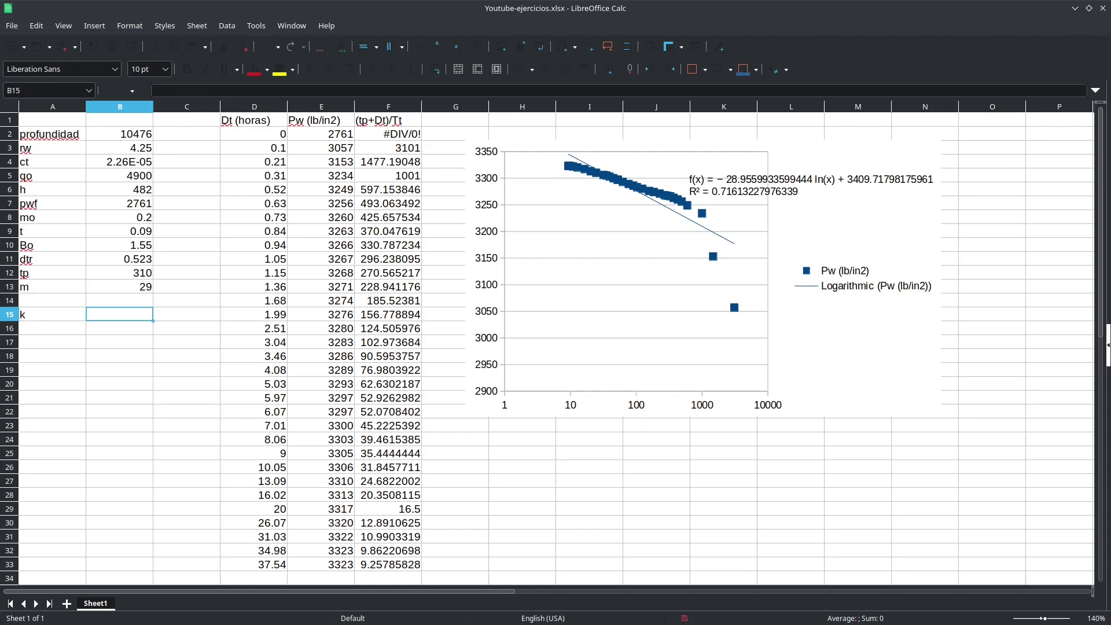
pyautogui.write('=()/()B15')
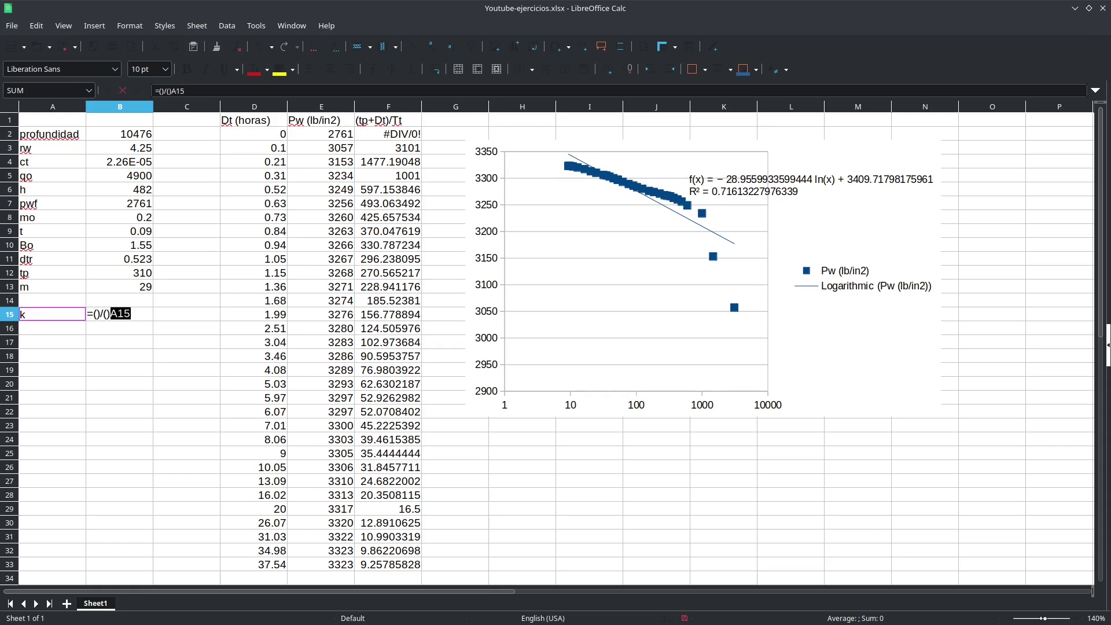
pyautogui.press('Escape')
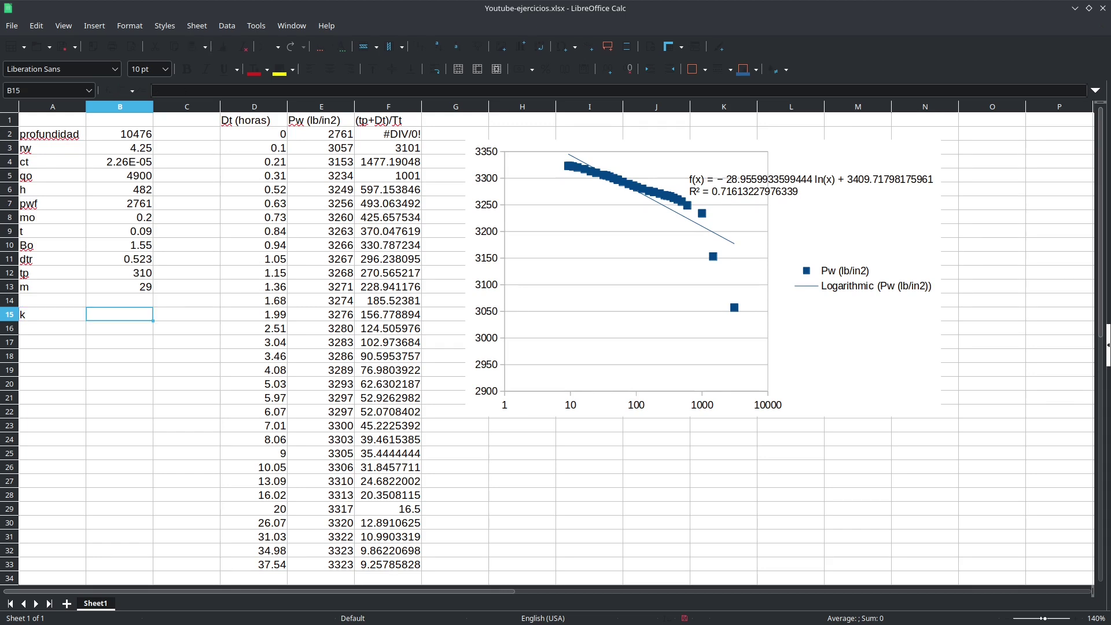
# Start the k formula in B15 as a quotient of two brackets, with the numerator 161.6*B5*B8*B10
pyautogui.write('=')
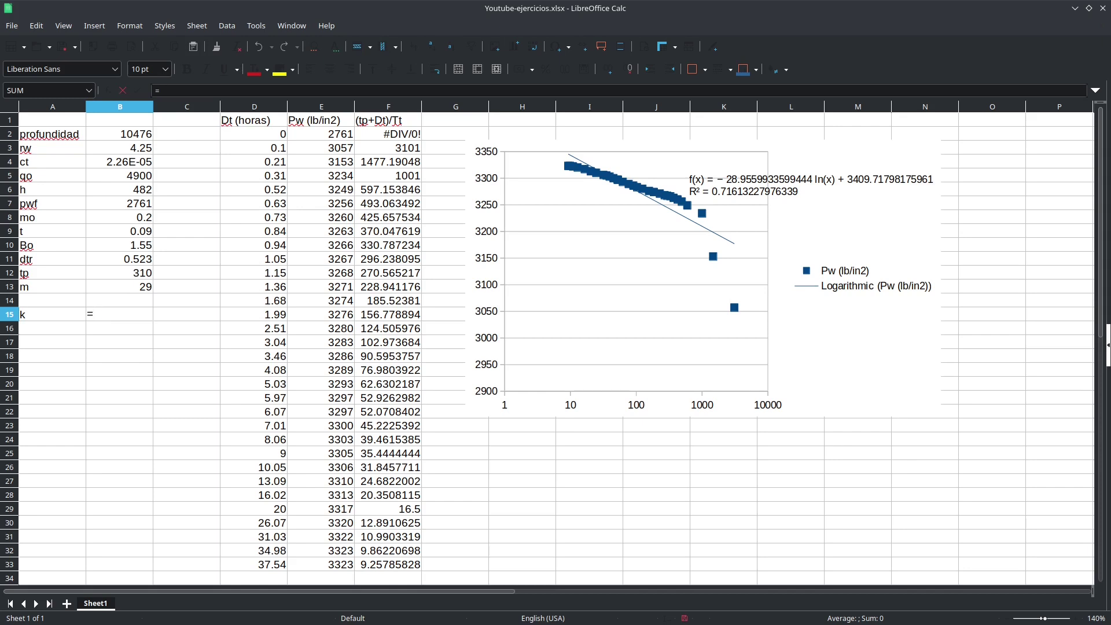
pyautogui.write('()/()')
pyautogui.click(98, 314)
pyautogui.write('161.6*')
pyautogui.click(120, 176)
pyautogui.write('*')
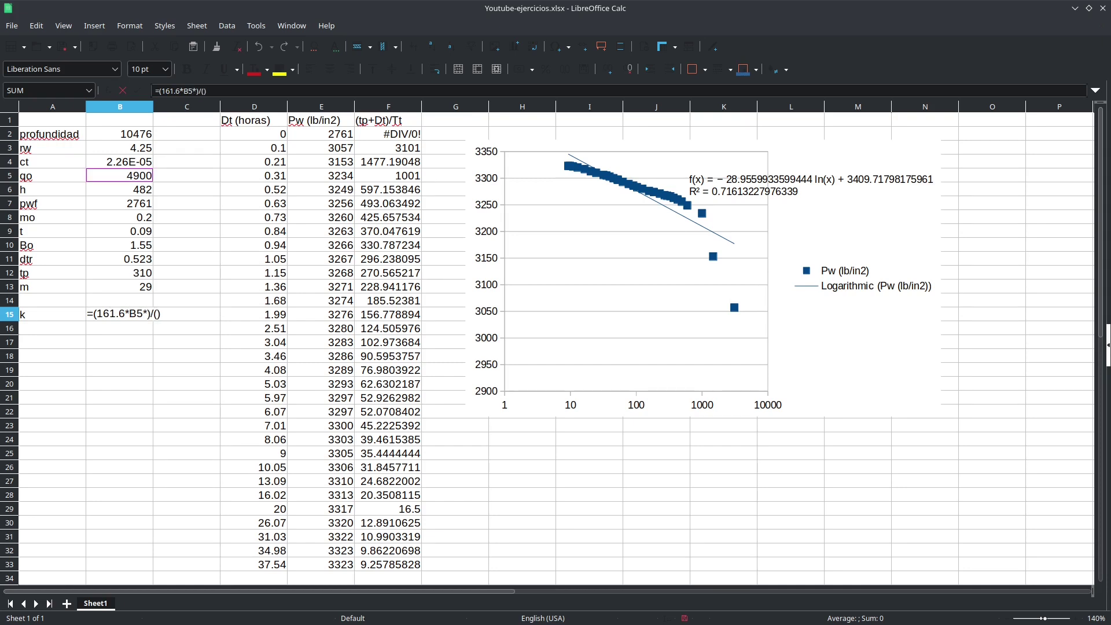
pyautogui.click(120, 217)
pyautogui.write('*')
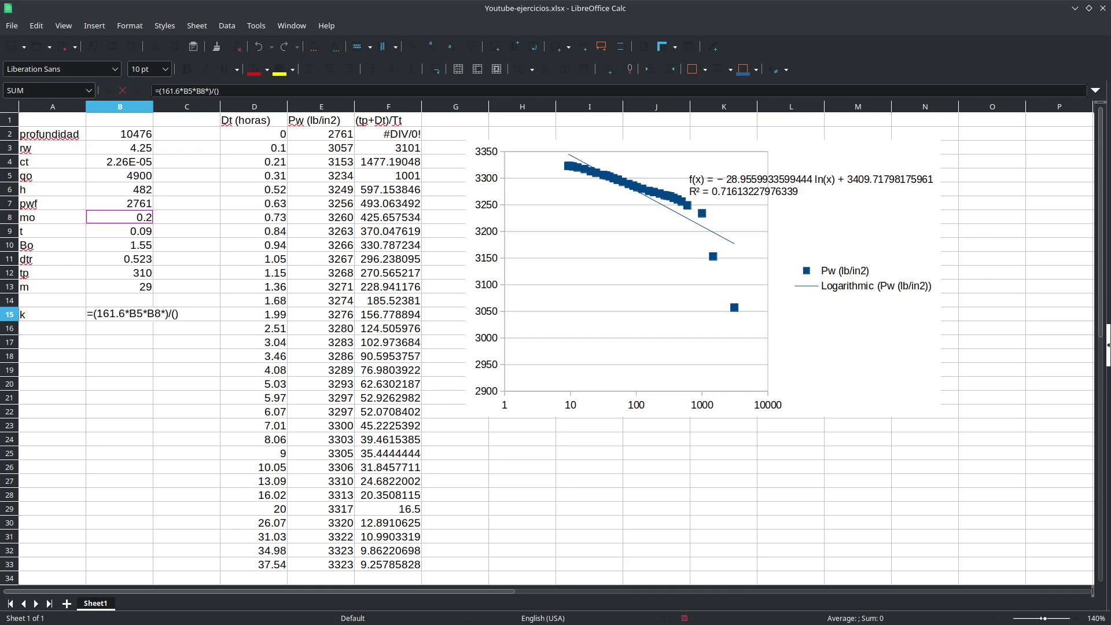
pyautogui.click(120, 245)
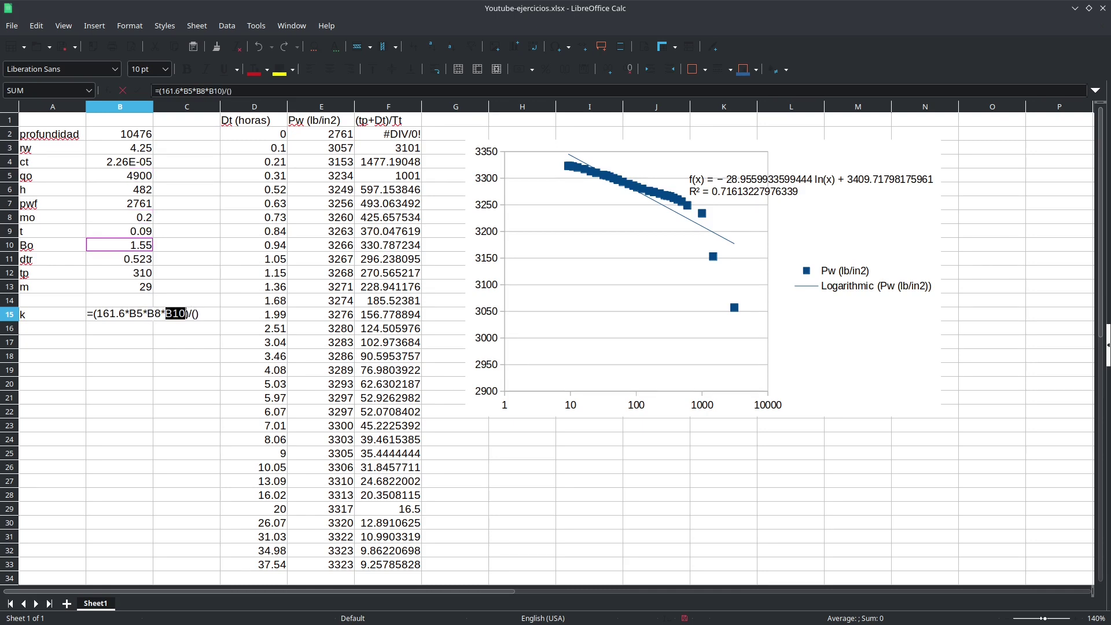
# Fill the denominator of the k formula with B13*B6 and enter the formula
pyautogui.click(195, 314)
pyautogui.press('Up')
pyautogui.press('Up')
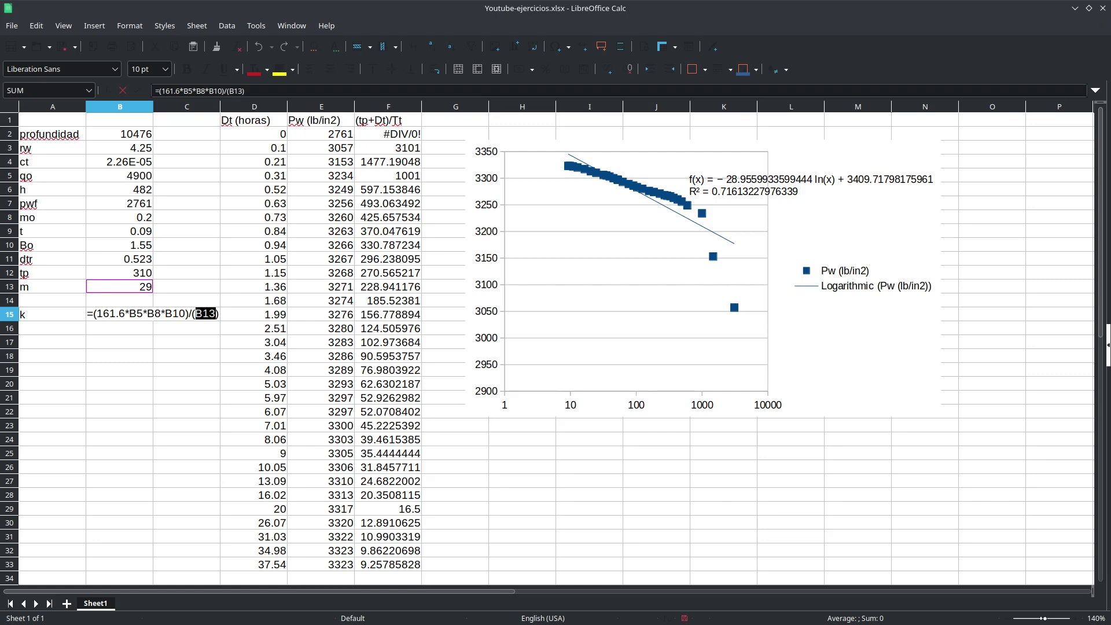
pyautogui.write('*')
pyautogui.click(118, 190)
pyautogui.press('Return')
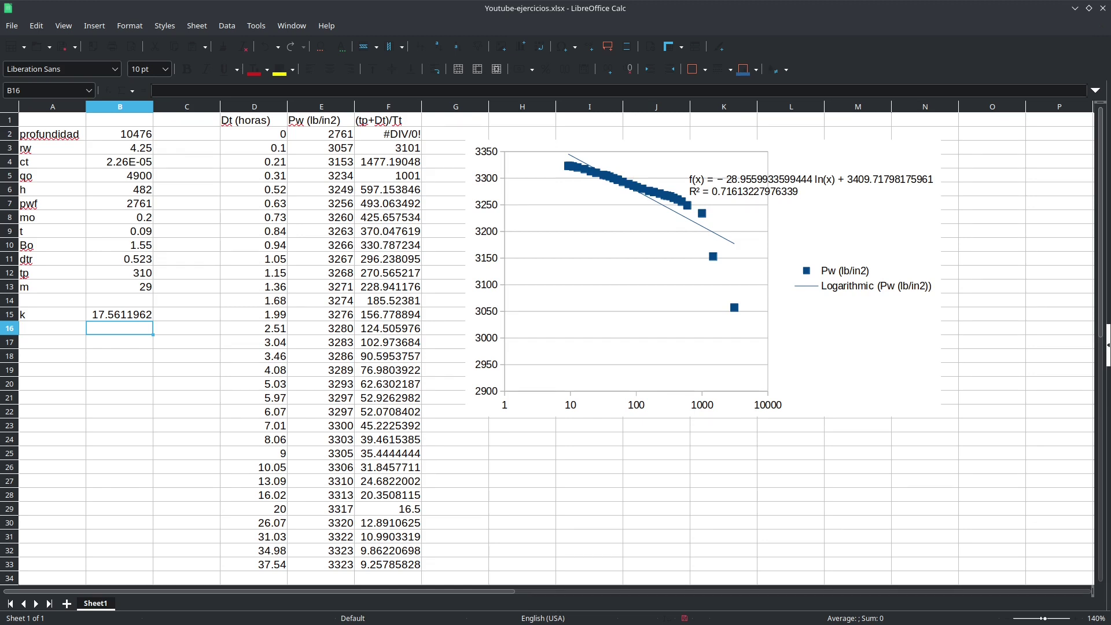
# Test a slope m of 40 in B13 and restore the value to 29
pyautogui.click(119, 287)
pyautogui.write('40')
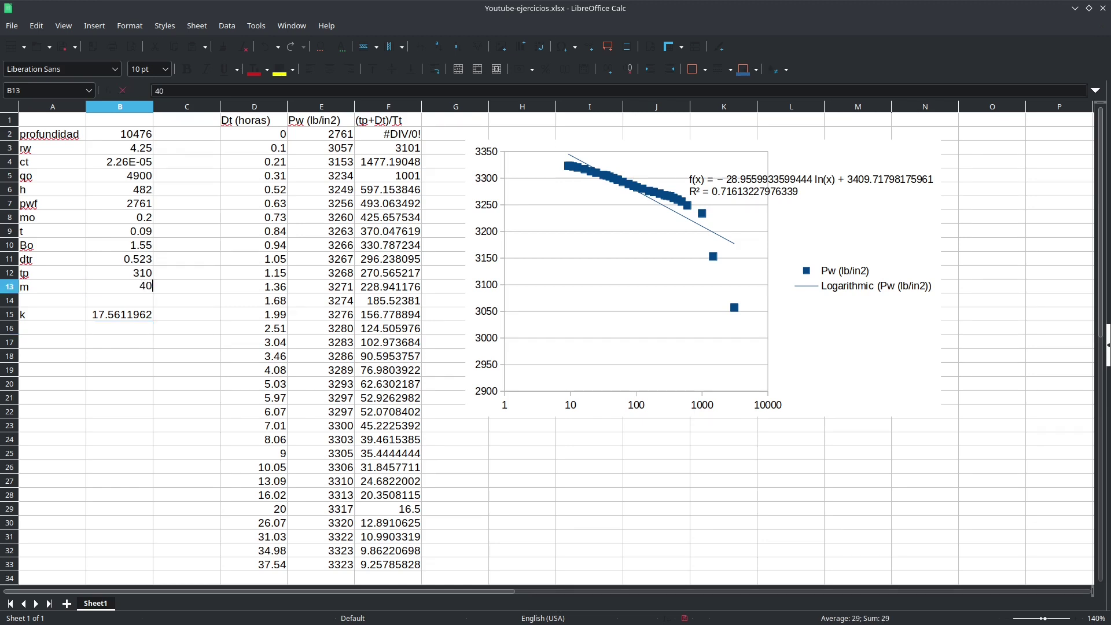
pyautogui.press('Return')
pyautogui.press('Up')
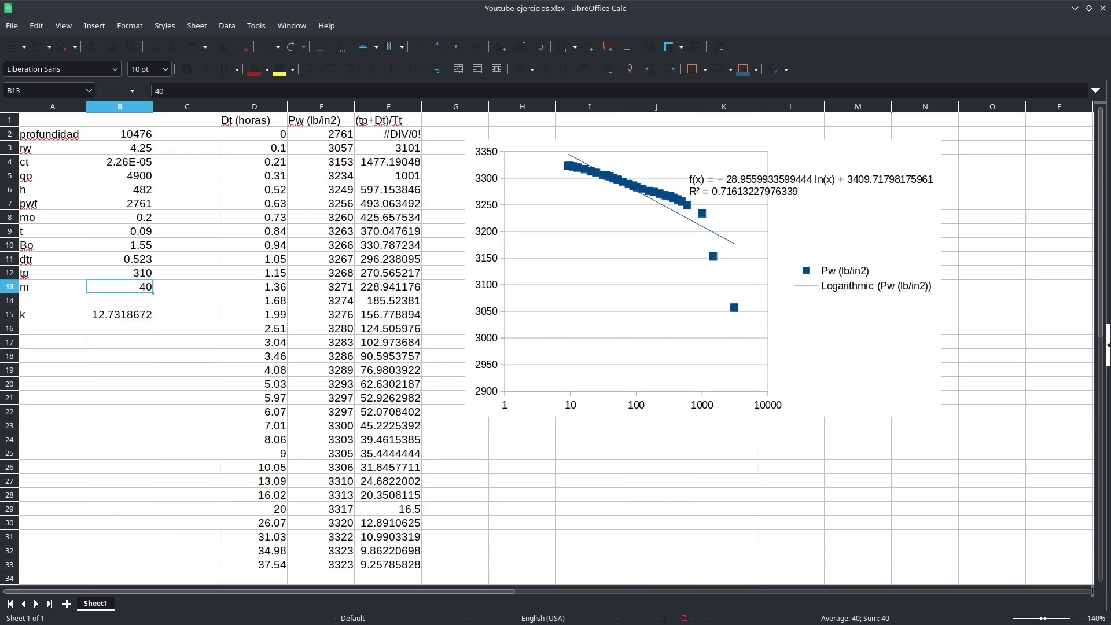
pyautogui.write('29')
pyautogui.press('Return')
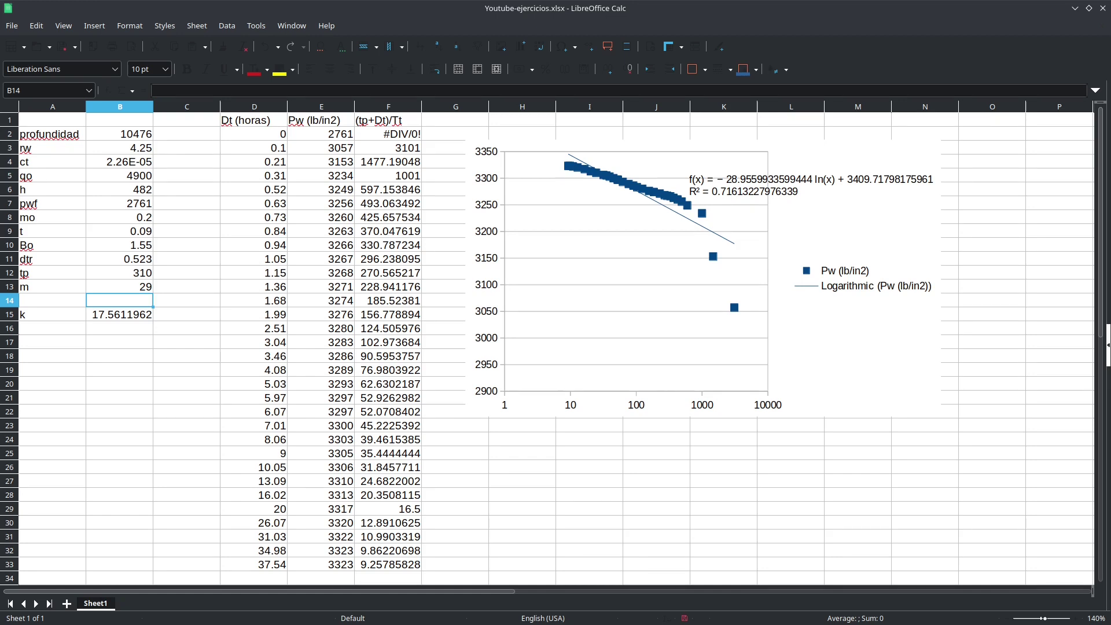
# Label A17 as s and start the formula =1.1513*(()/()) in B17 with empty inner brackets
pyautogui.click(52, 342)
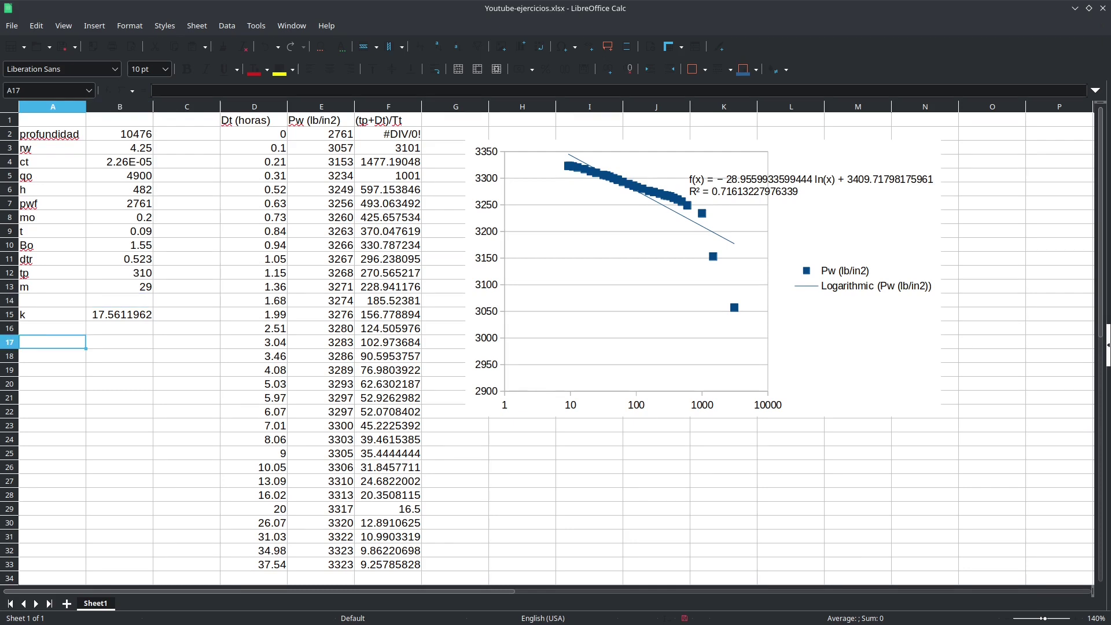
pyautogui.write('s')
pyautogui.press('Tab')
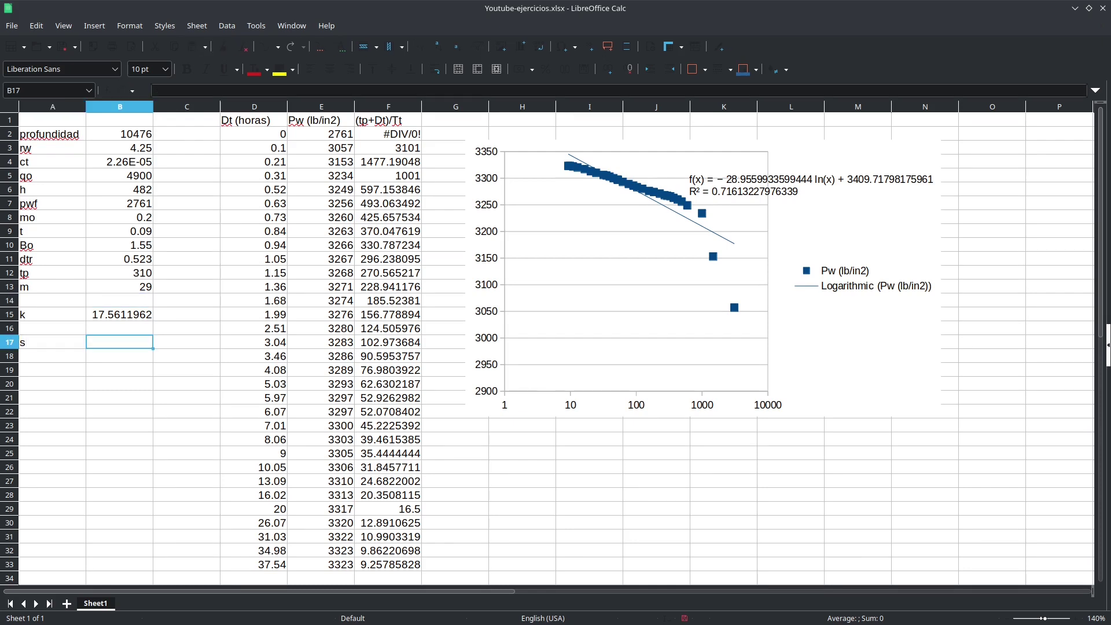
pyautogui.write('=1.1513')
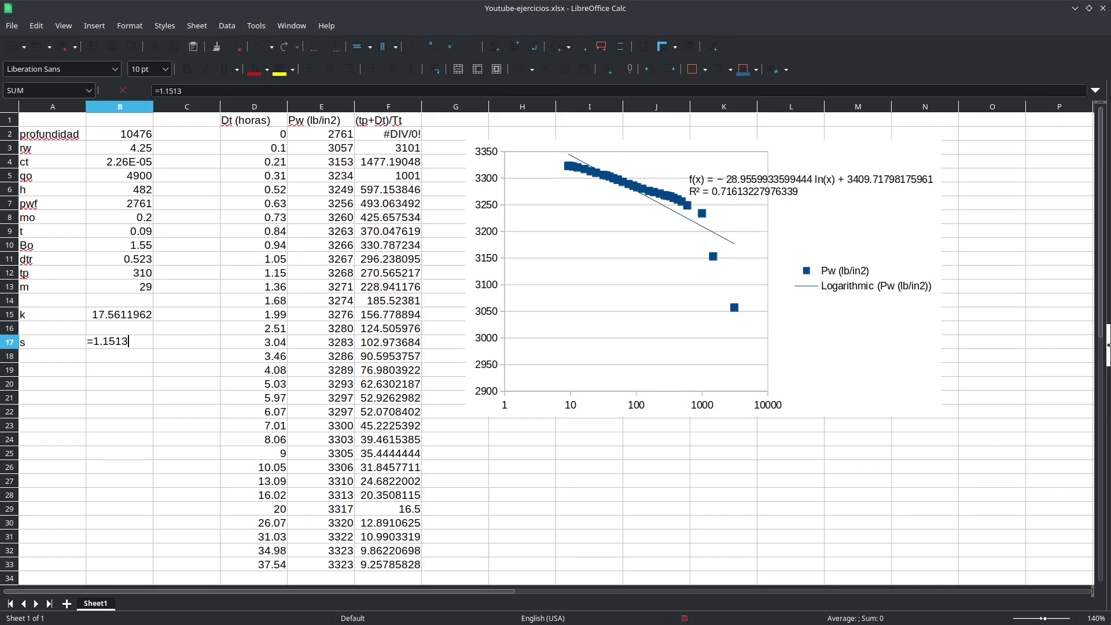
pyautogui.write('*')
pyautogui.write('()')
pyautogui.write('()')
pyautogui.write('/()')
# Fill the quotient in the s formula with E10-B7 as the numerator and B13 as the denominator
pyautogui.click(139, 341)
pyautogui.click(321, 245)
pyautogui.write('-')
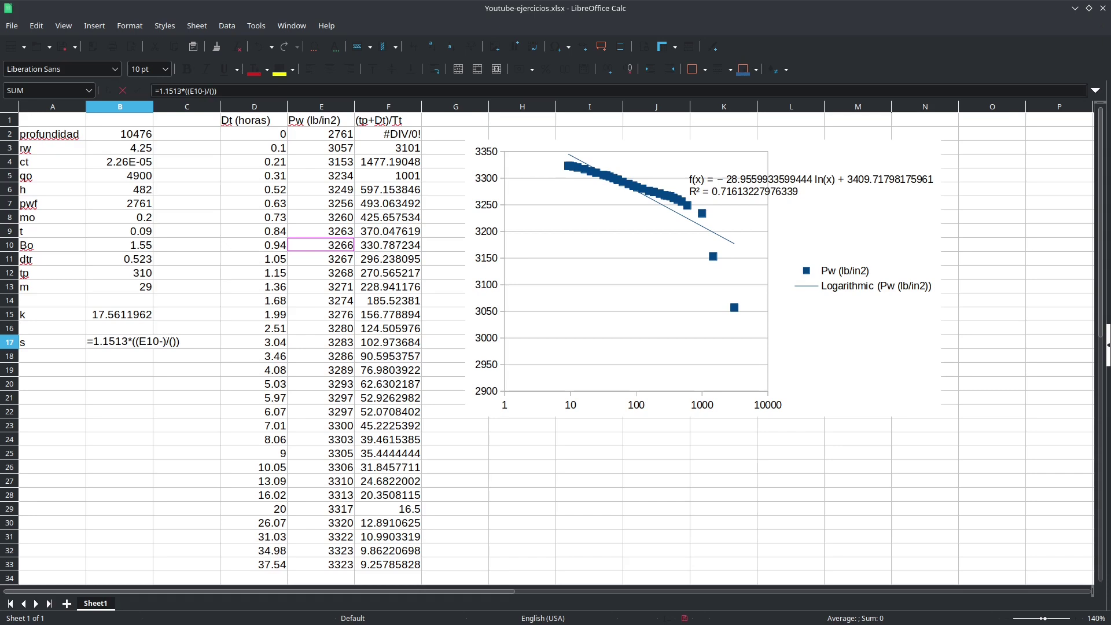
pyautogui.click(119, 203)
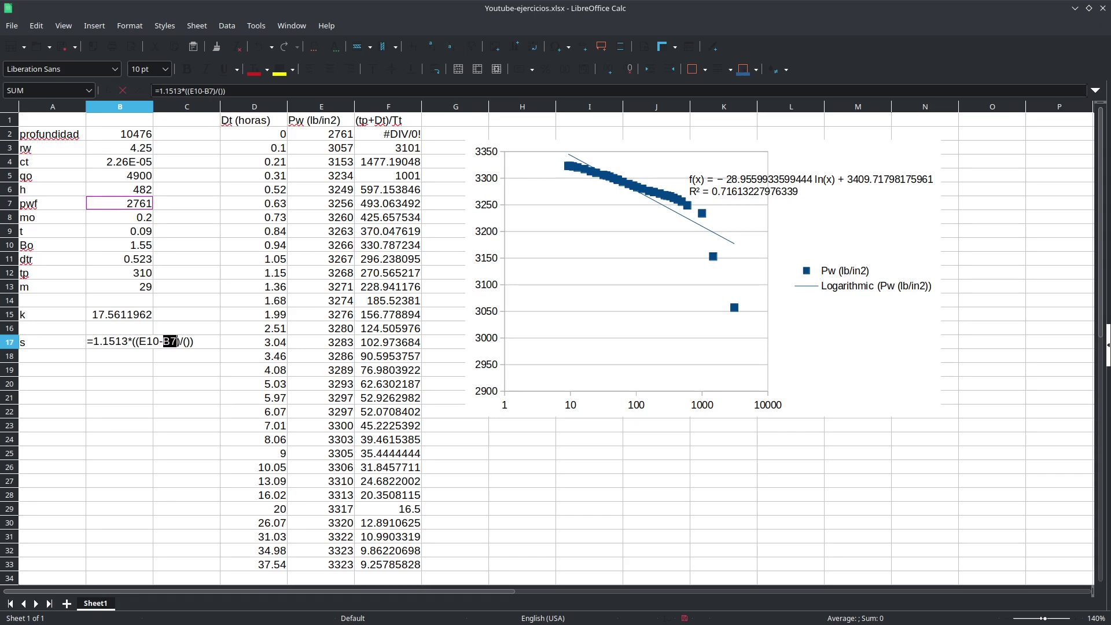
pyautogui.click(186, 341)
pyautogui.click(121, 287)
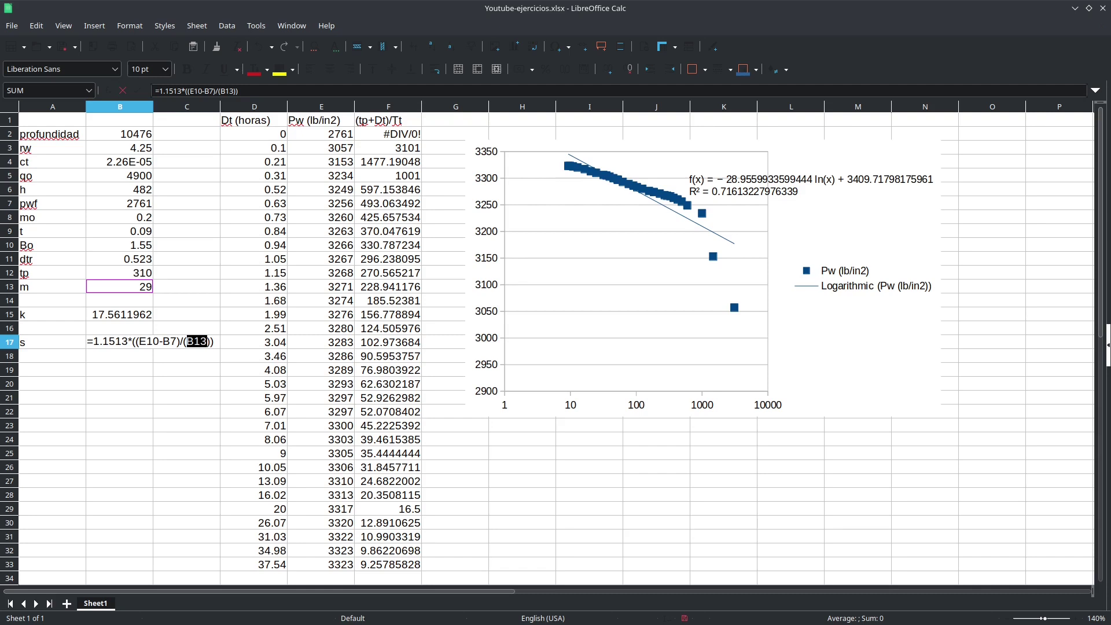
# Subtract a LOG10 term inside the s formula, with B15 as its numerator and an empty bracketed denominator
pyautogui.click(211, 341)
pyautogui.write('-LOG')
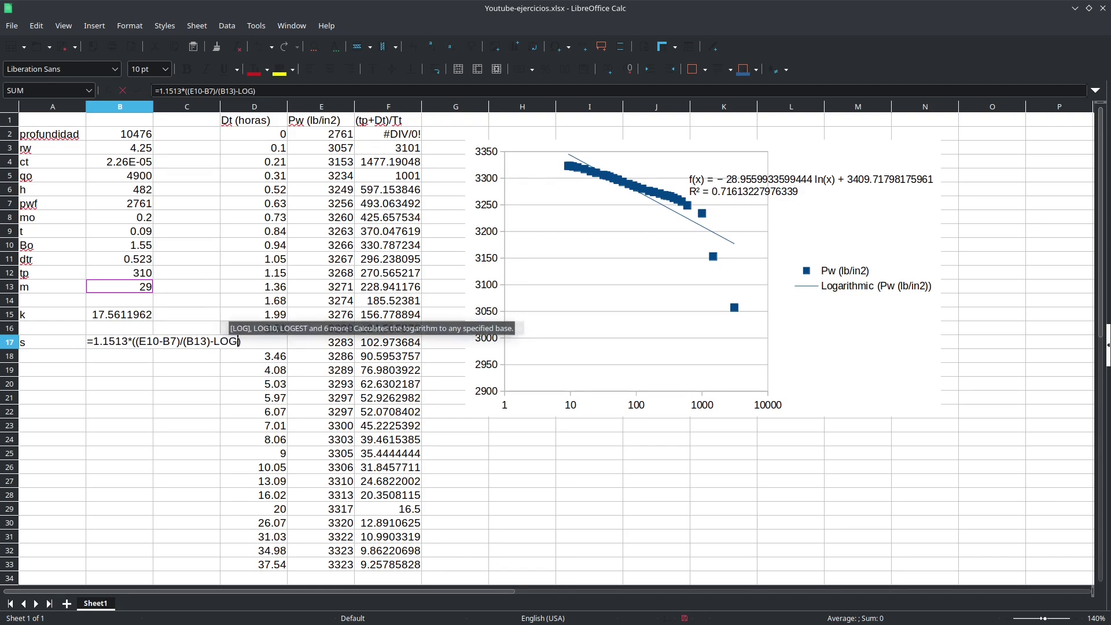
pyautogui.write('10')
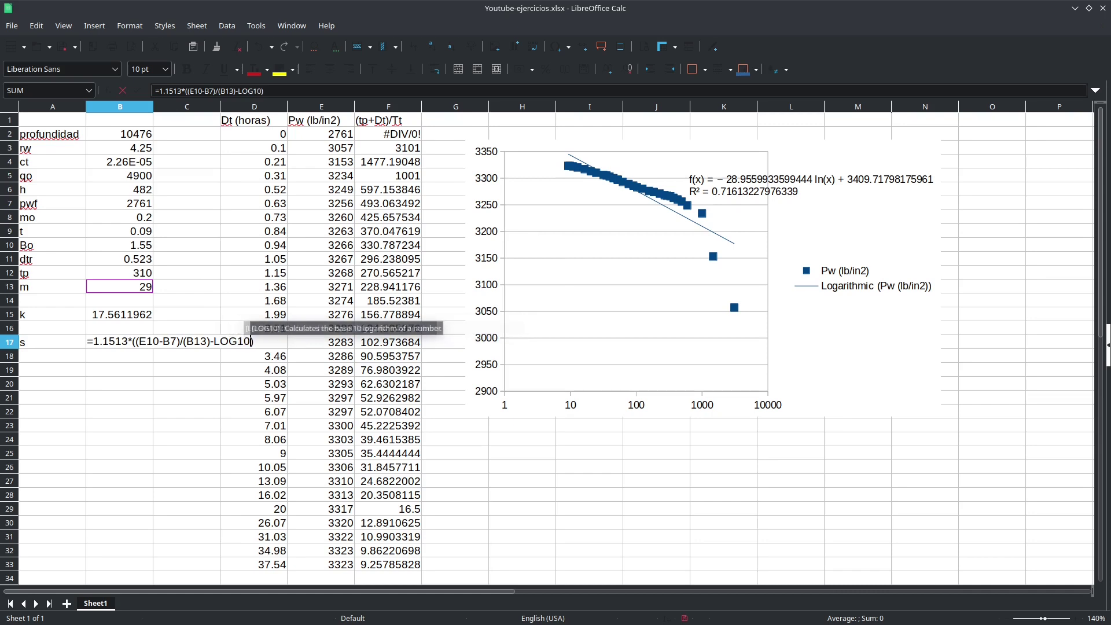
pyautogui.press('Return')
pyautogui.write(')')
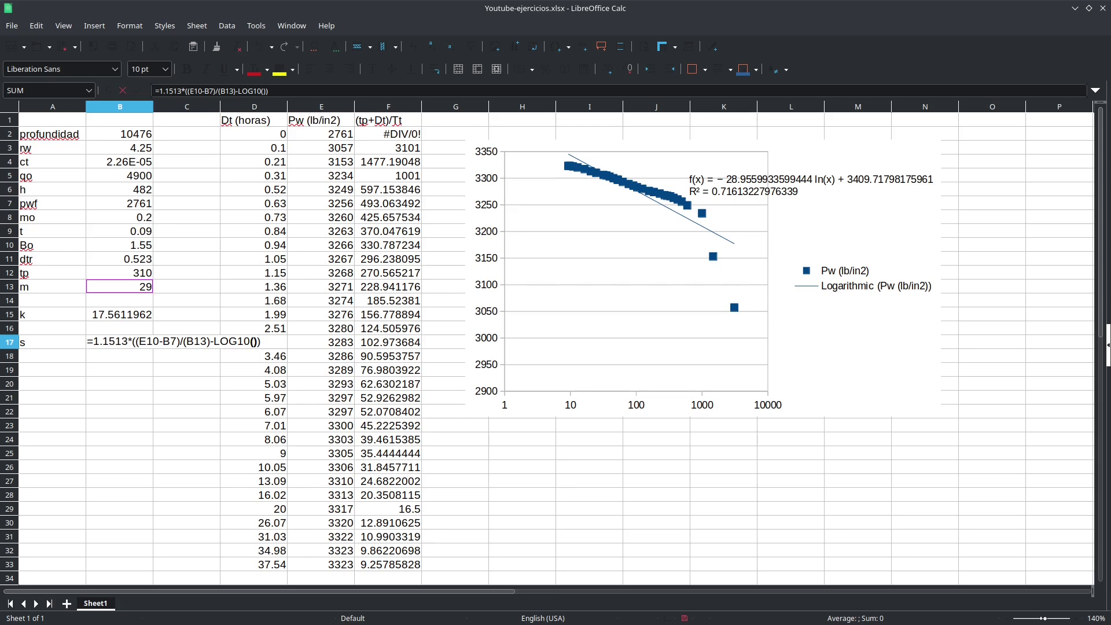
pyautogui.click(254, 341)
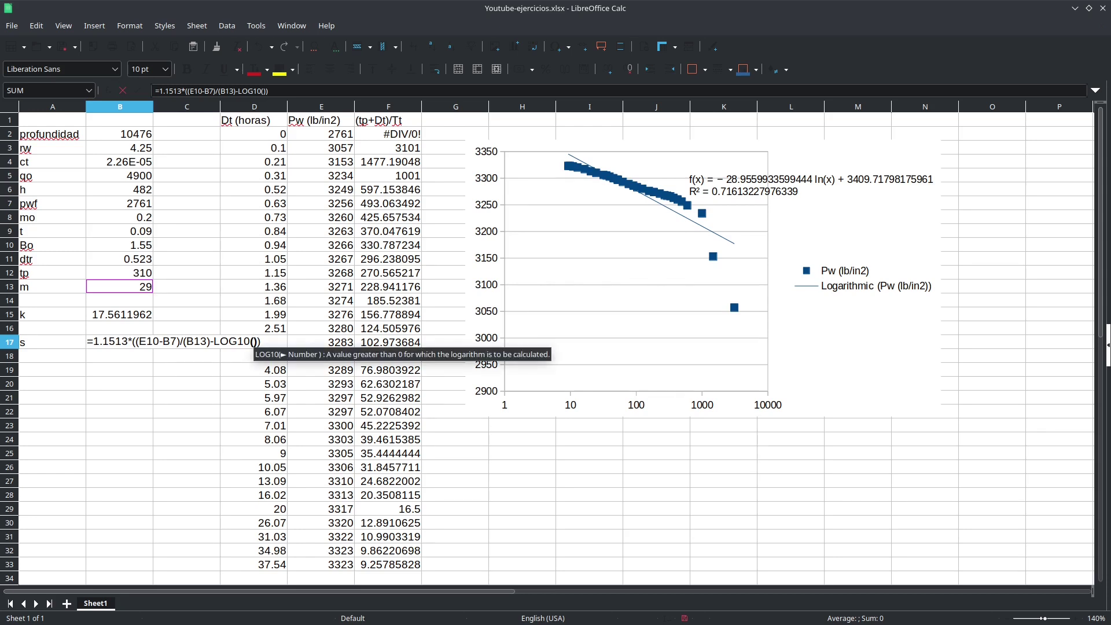
pyautogui.write('()/()')
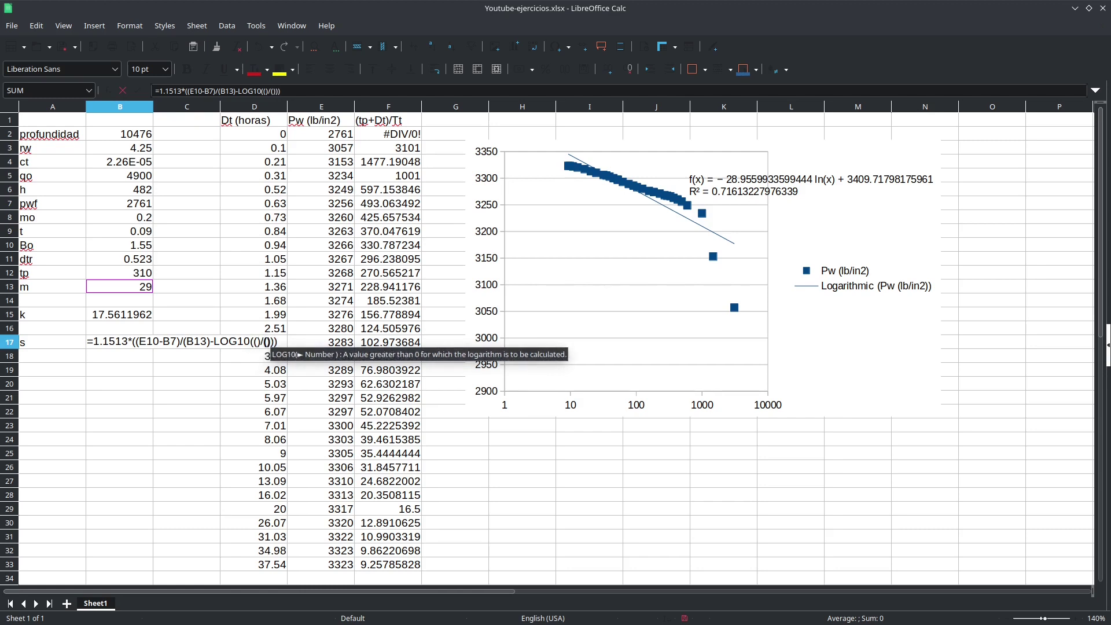
pyautogui.click(256, 342)
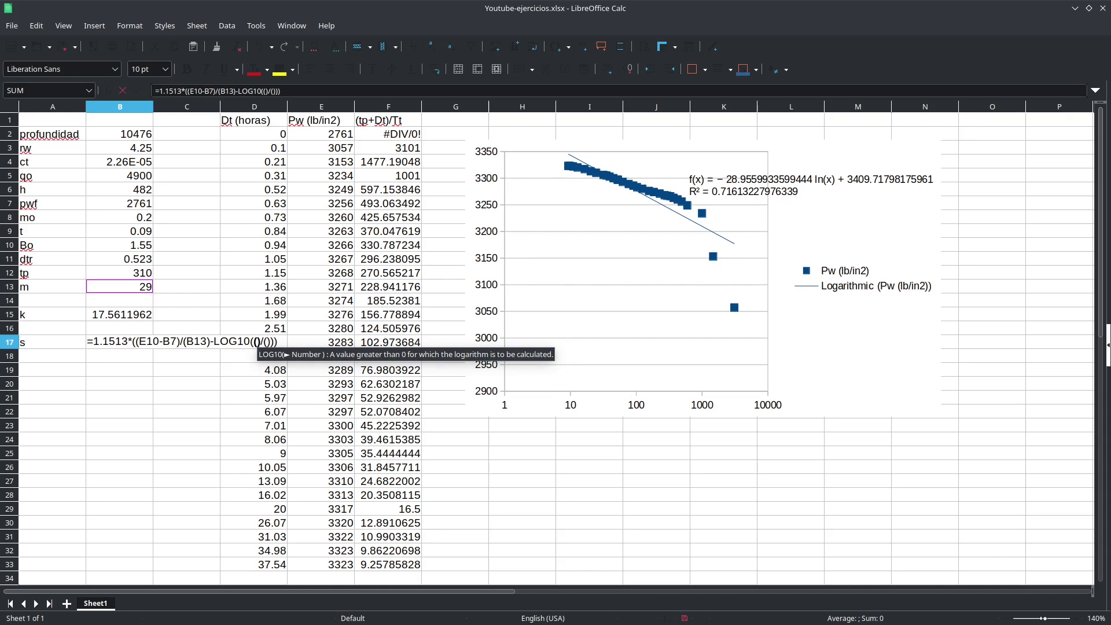
pyautogui.write('B15')
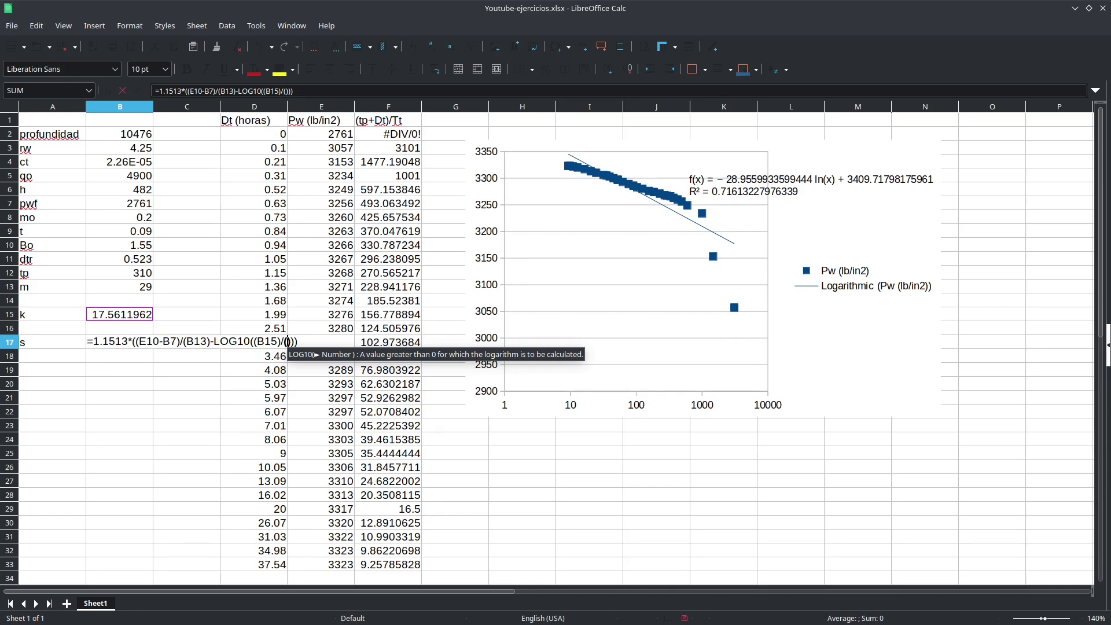
# Fill the LOG10 denominator in the s formula with B9*B8*B4*B3*B3 and enter the formula
pyautogui.click(121, 232)
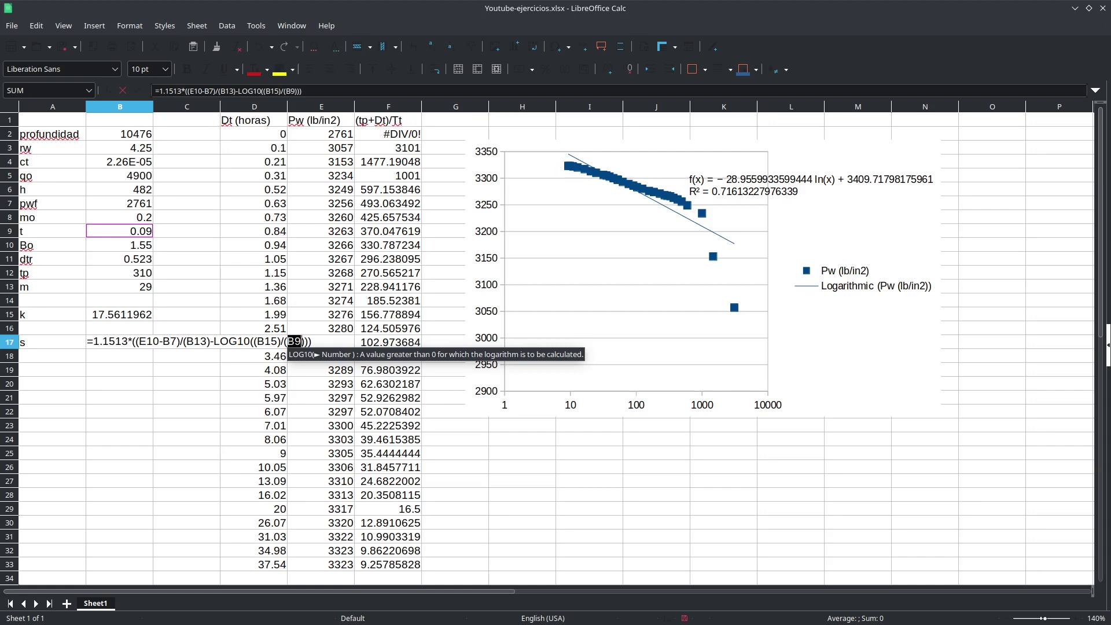
pyautogui.write('*')
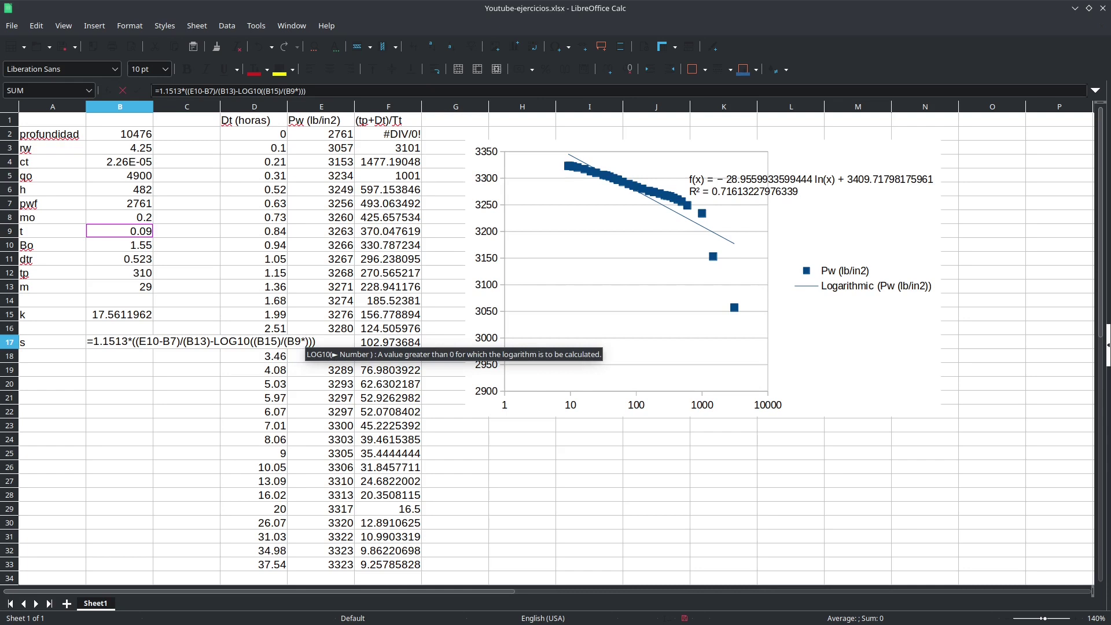
pyautogui.click(120, 217)
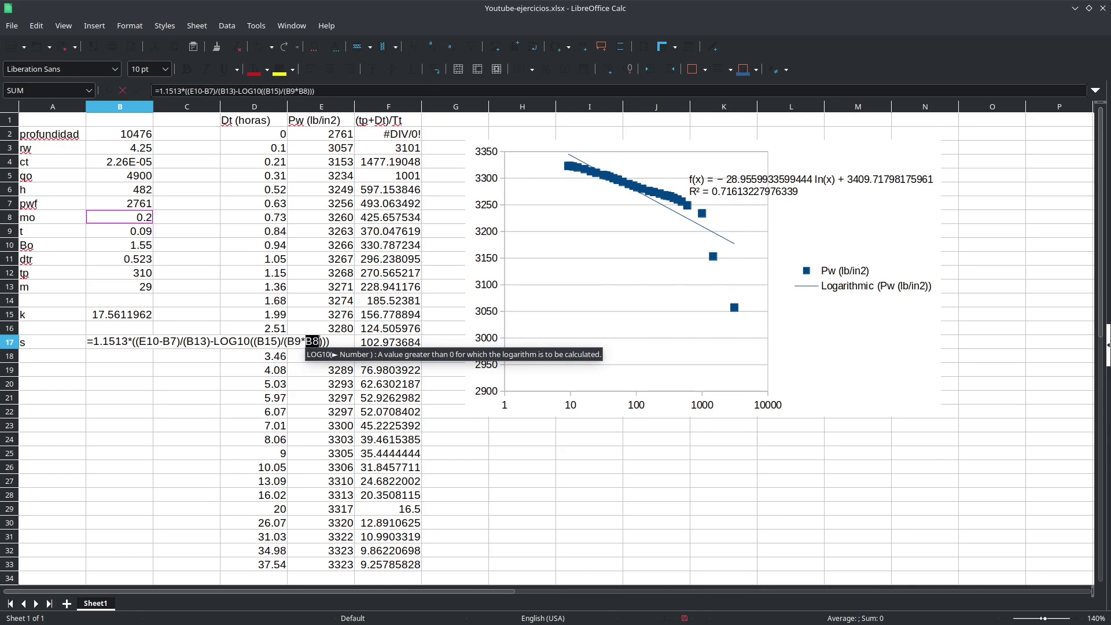
pyautogui.write('*')
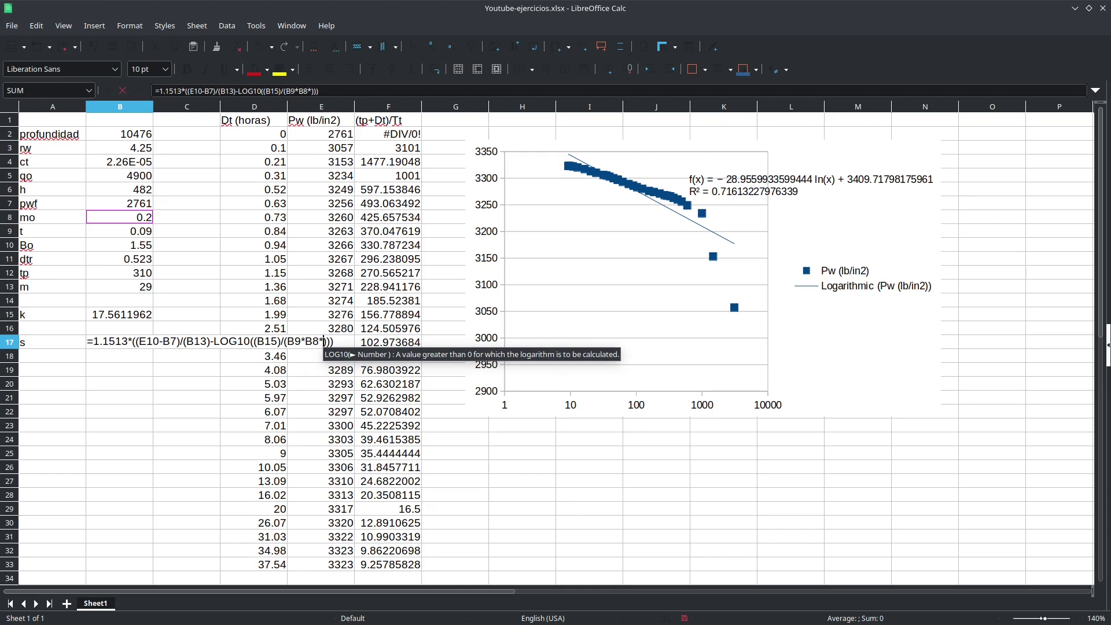
pyautogui.click(119, 161)
pyautogui.write('*')
pyautogui.click(119, 148)
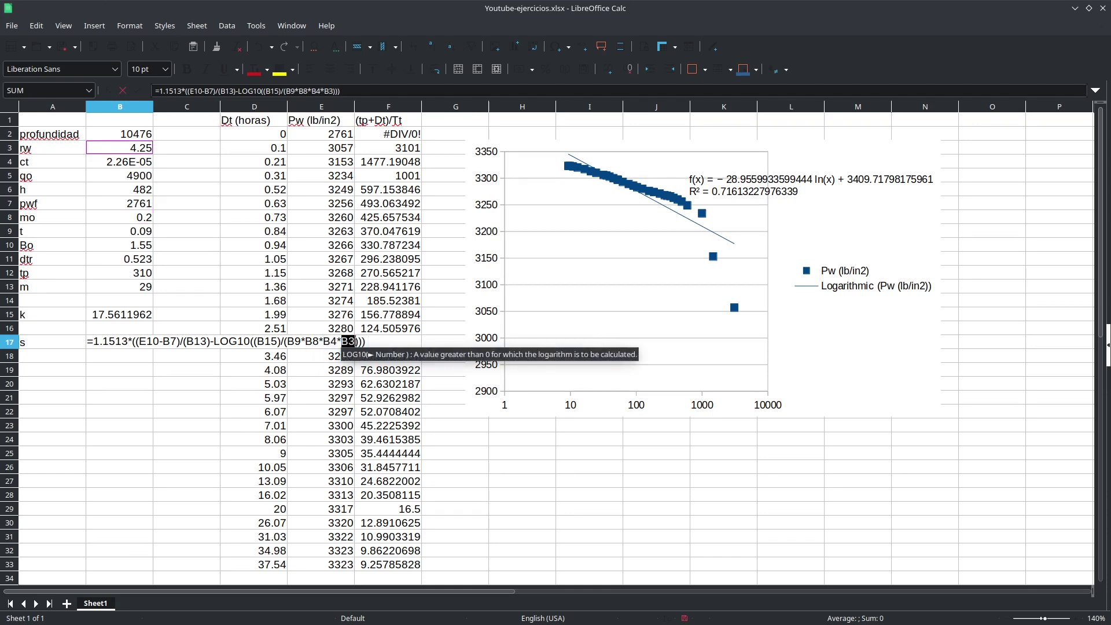
pyautogui.write('*')
pyautogui.click(119, 147)
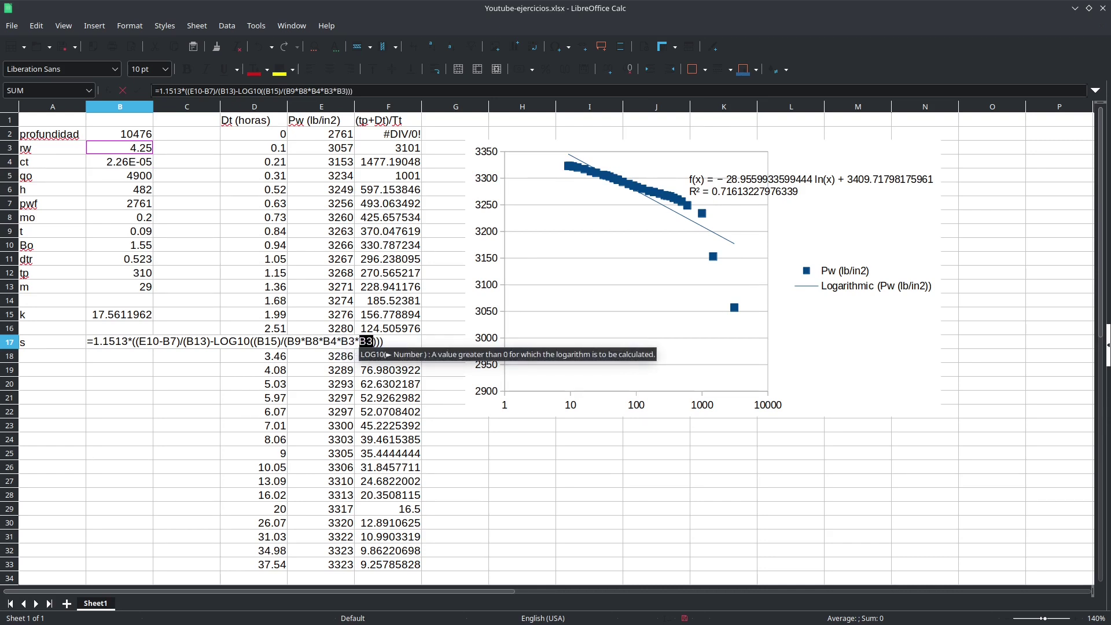
pyautogui.press('Right')
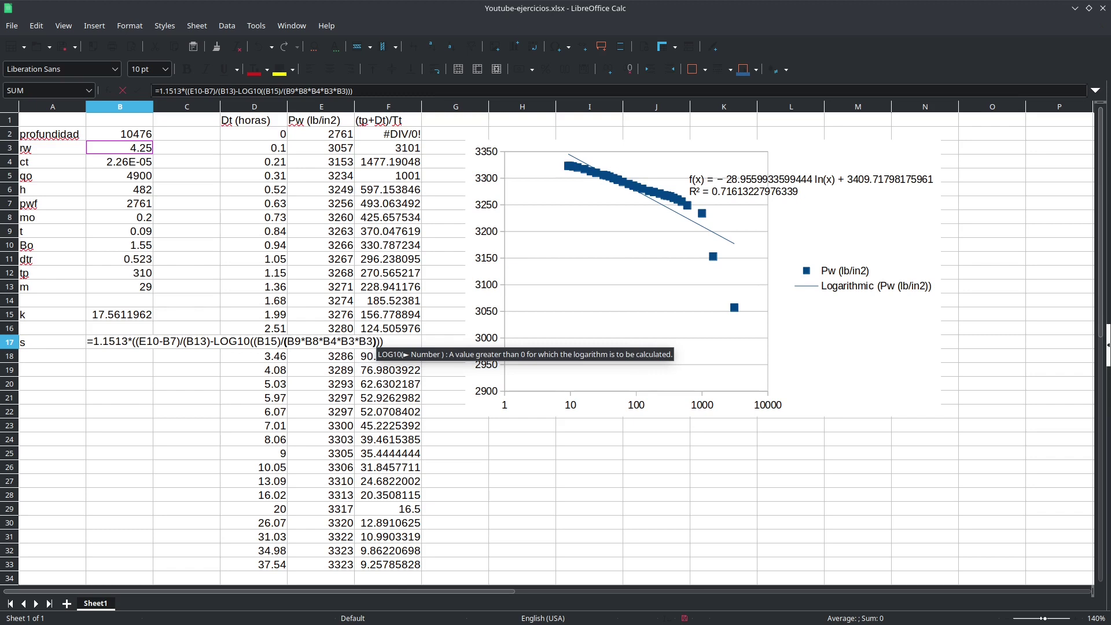
pyautogui.press('Right')
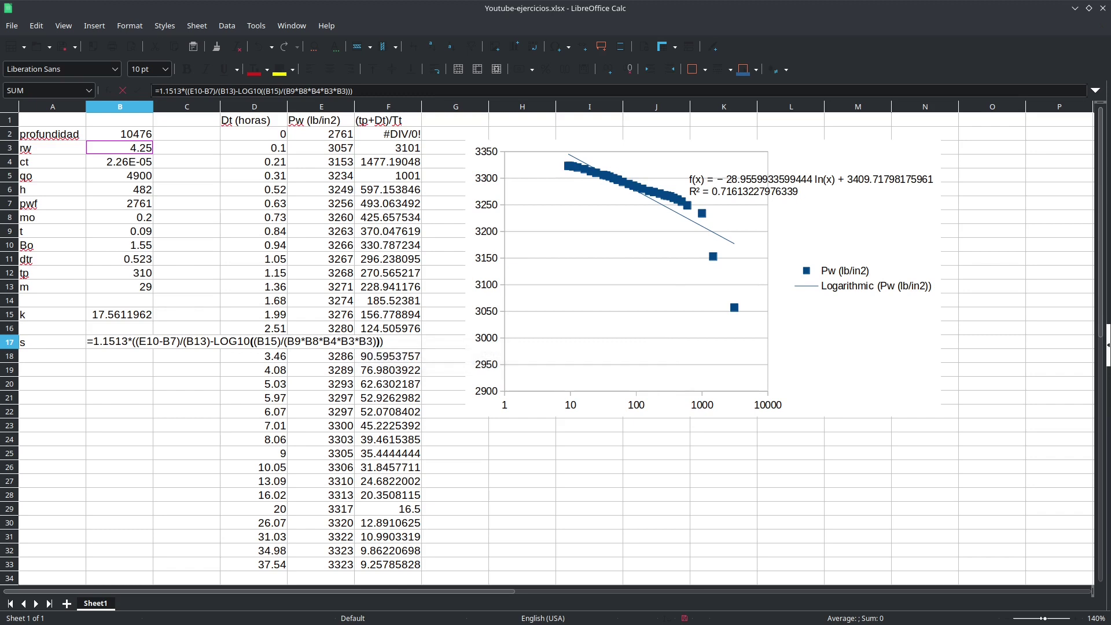
pyautogui.hotkey('shift', 'Return')
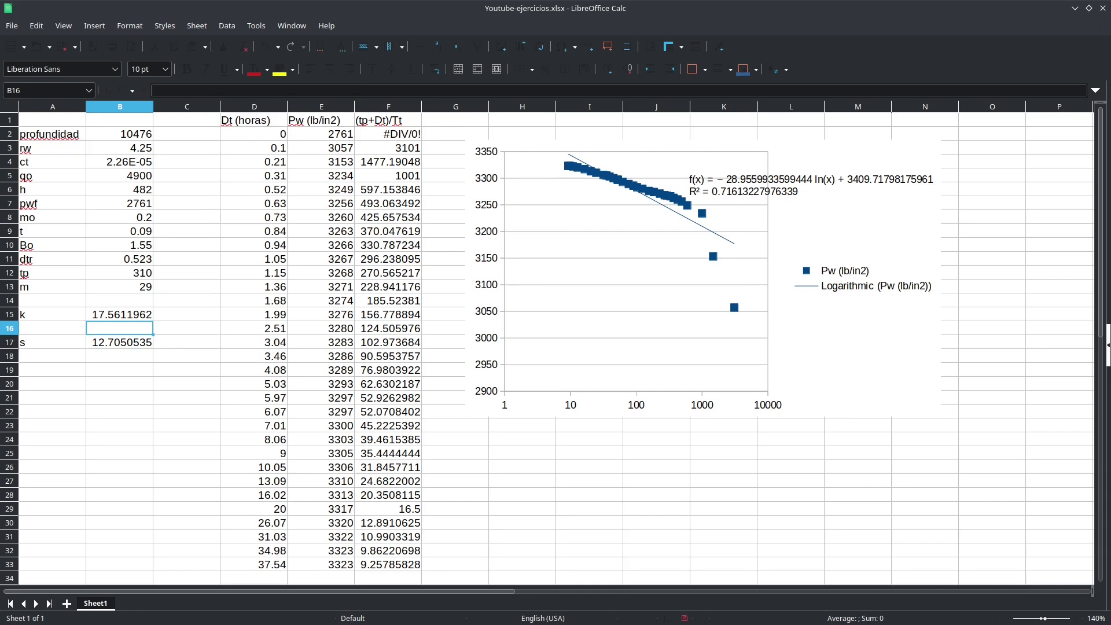
# Add the constant +3.2275 after the LOG10 term in the s formula in B17
pyautogui.press('Down')
pyautogui.press('F2')
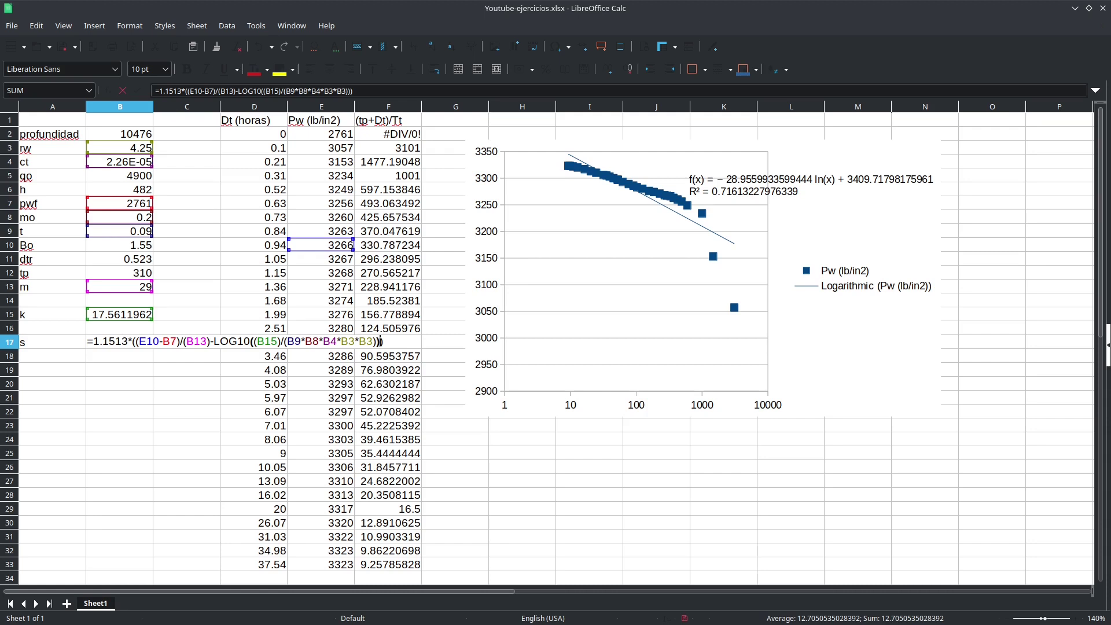
pyautogui.write('+3.22')
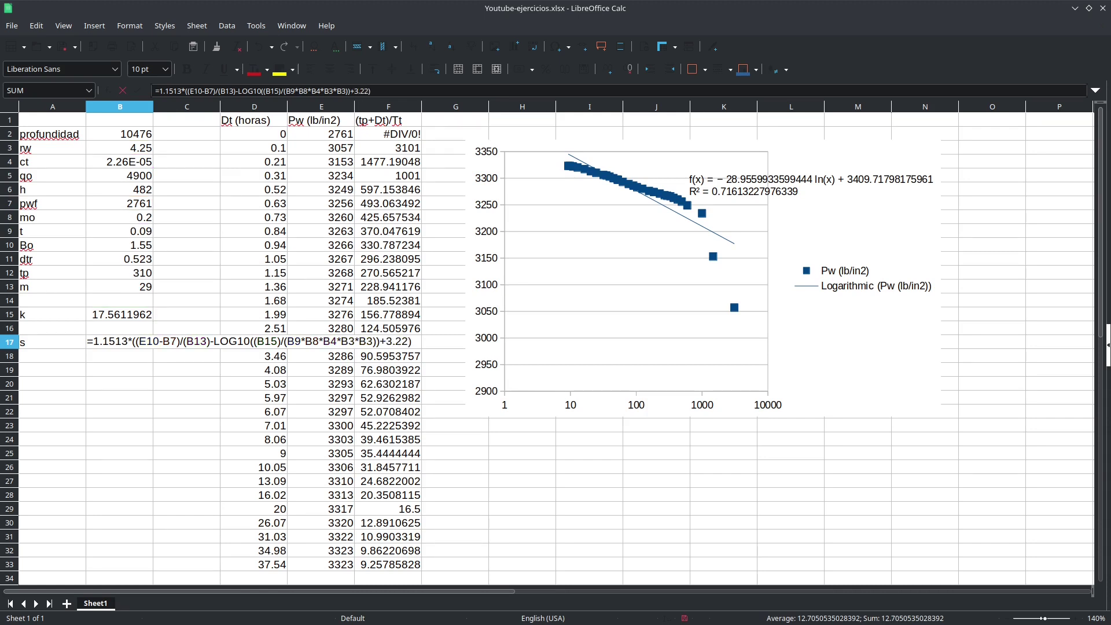
pyautogui.press('Return')
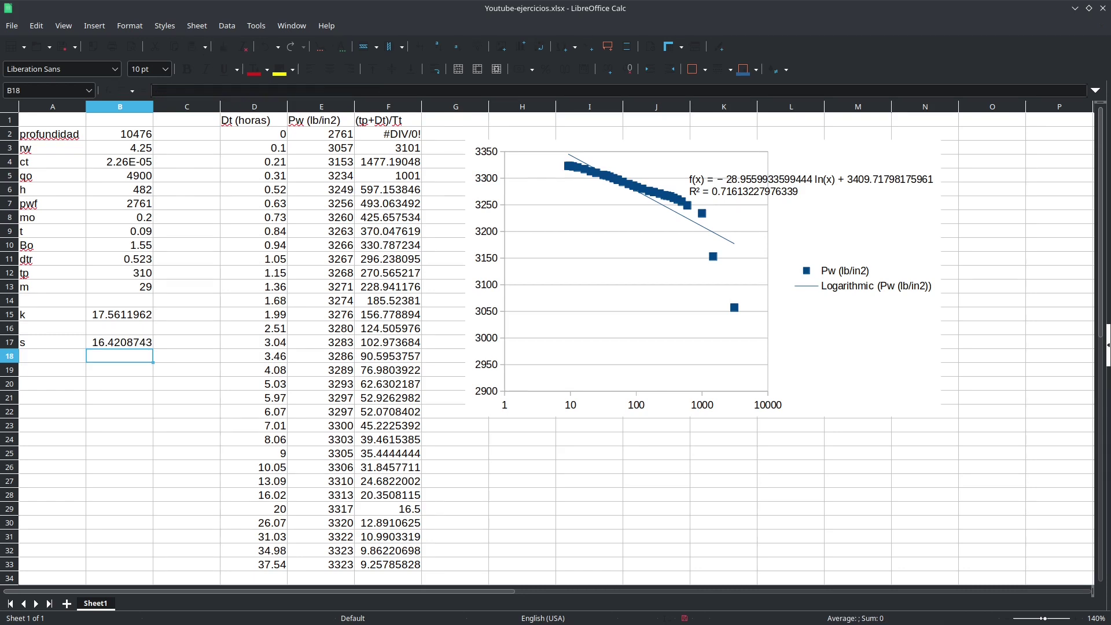
# Set the slope m in B13 to 40
pyautogui.click(119, 287)
pyautogui.write('40')
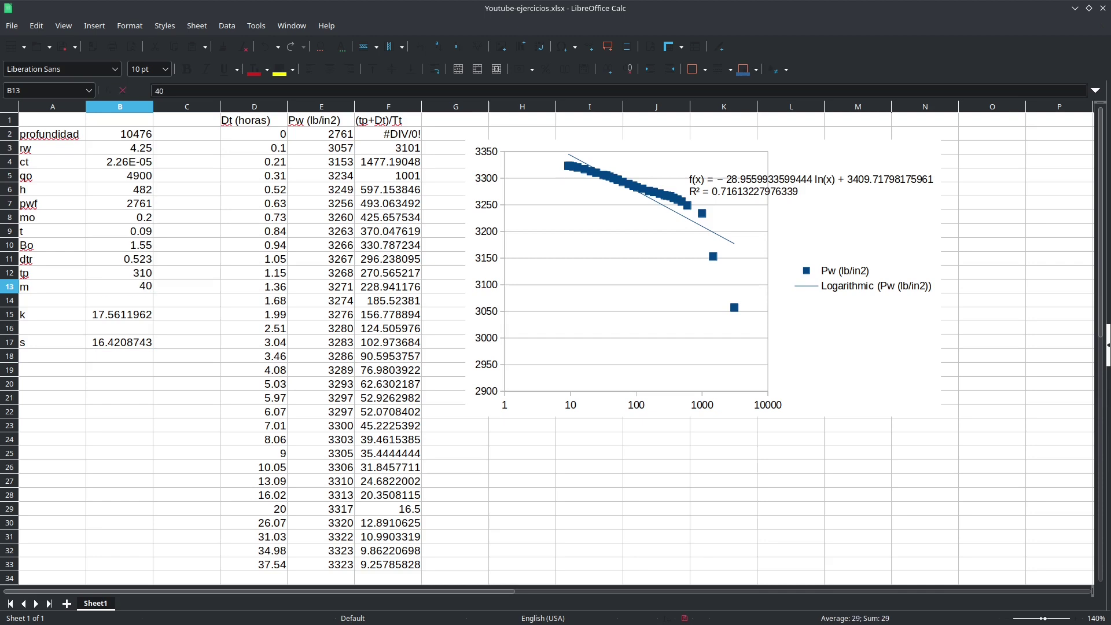
pyautogui.press('Return')
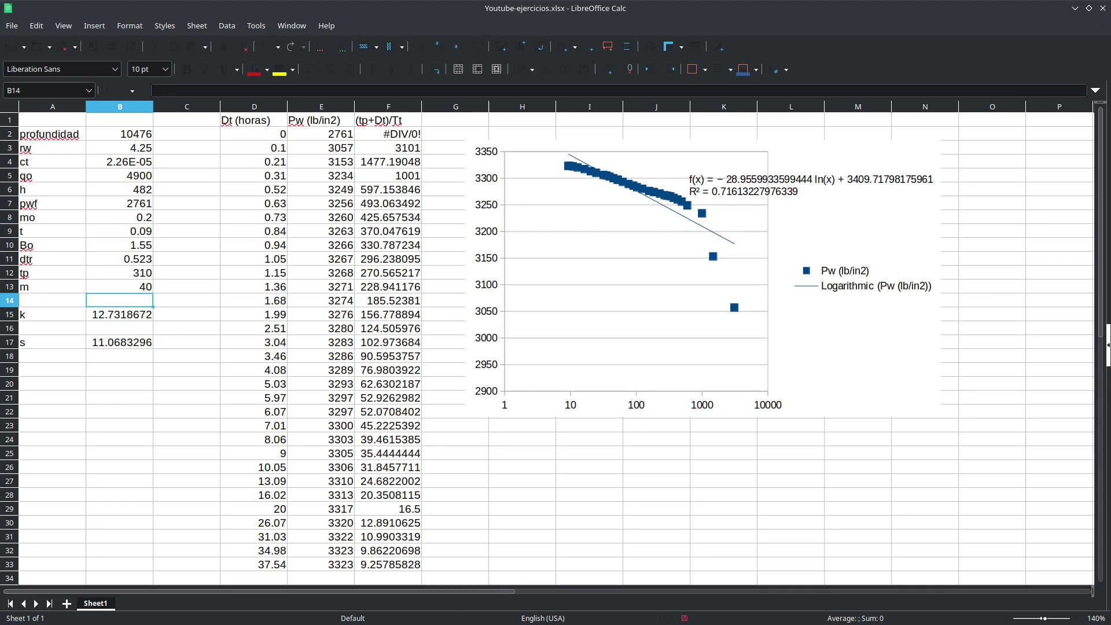
# Multiply B15 by 144 in the LOG10 numerator of the s formula in B17
pyautogui.doubleClick(147, 343)
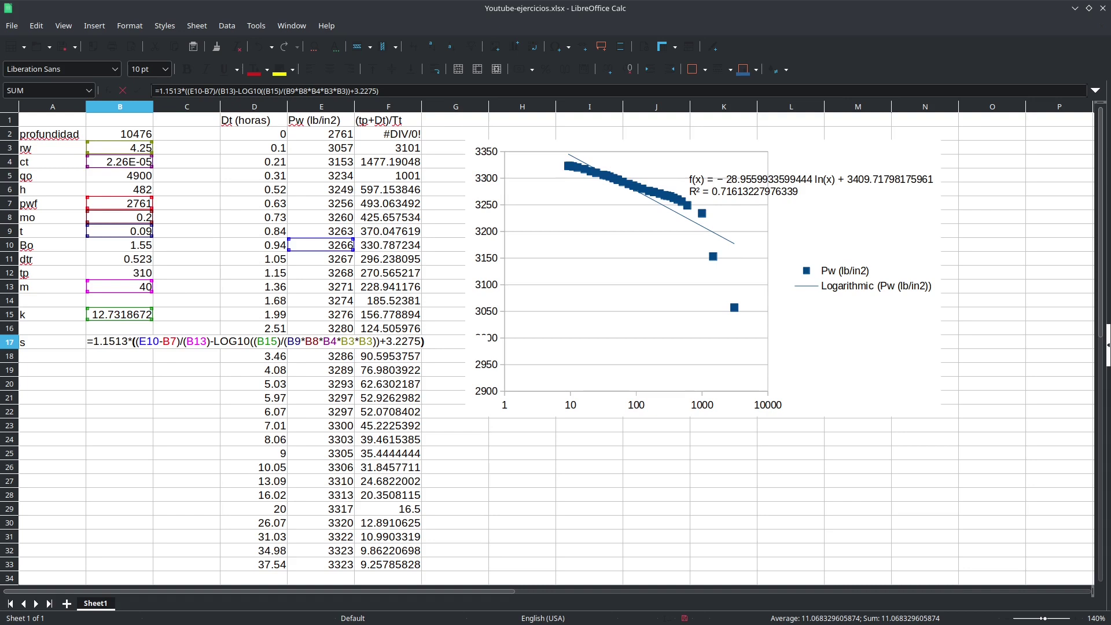
pyautogui.click(279, 341)
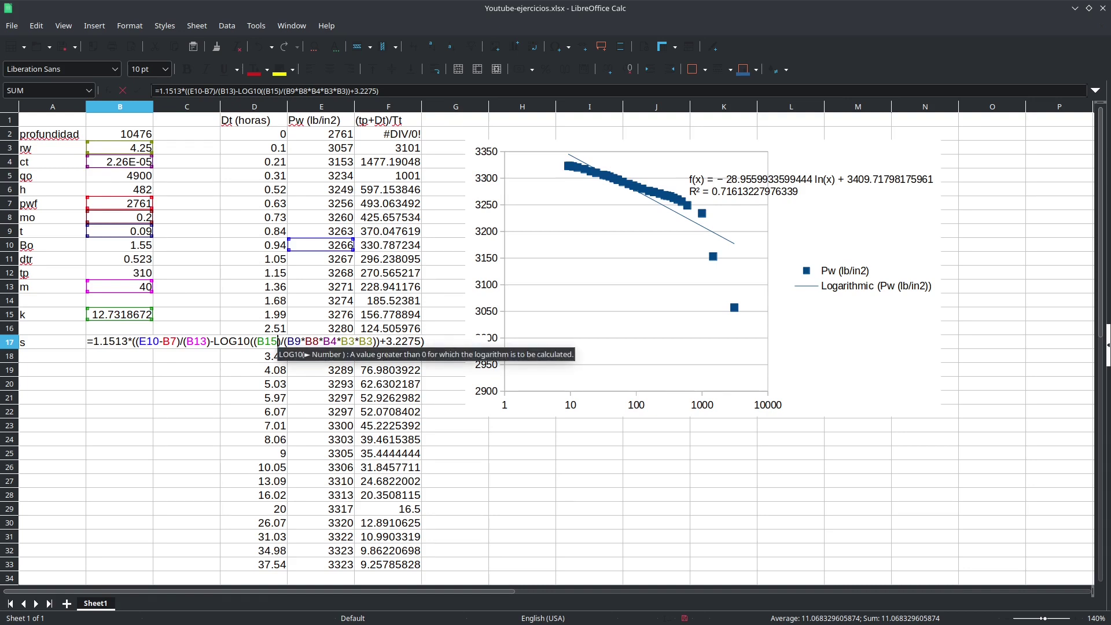
pyautogui.write('144')
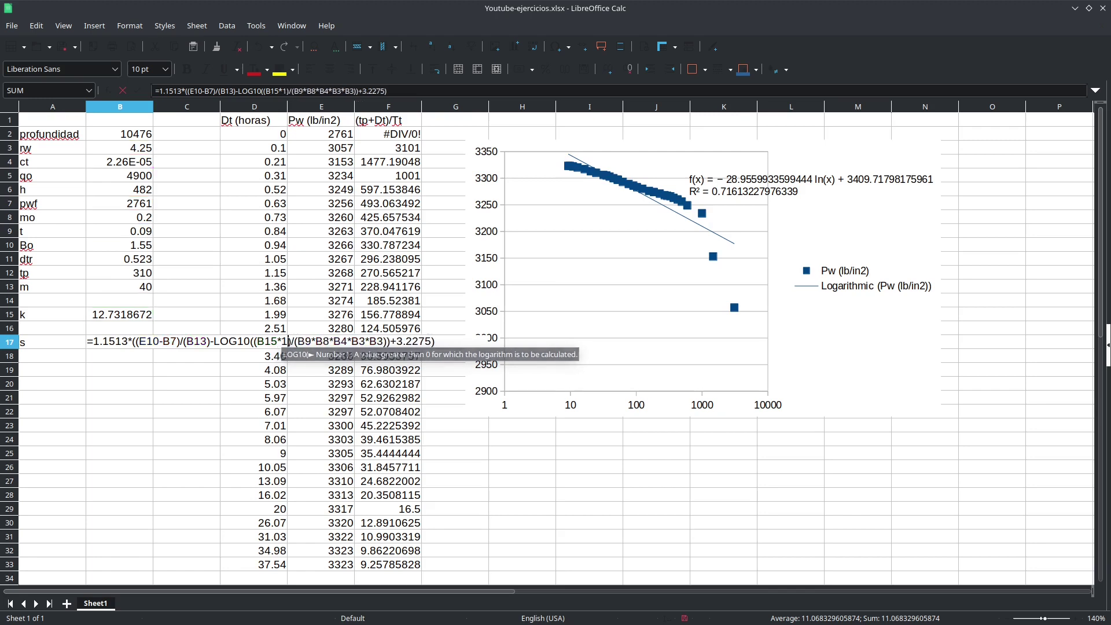
pyautogui.press('Return')
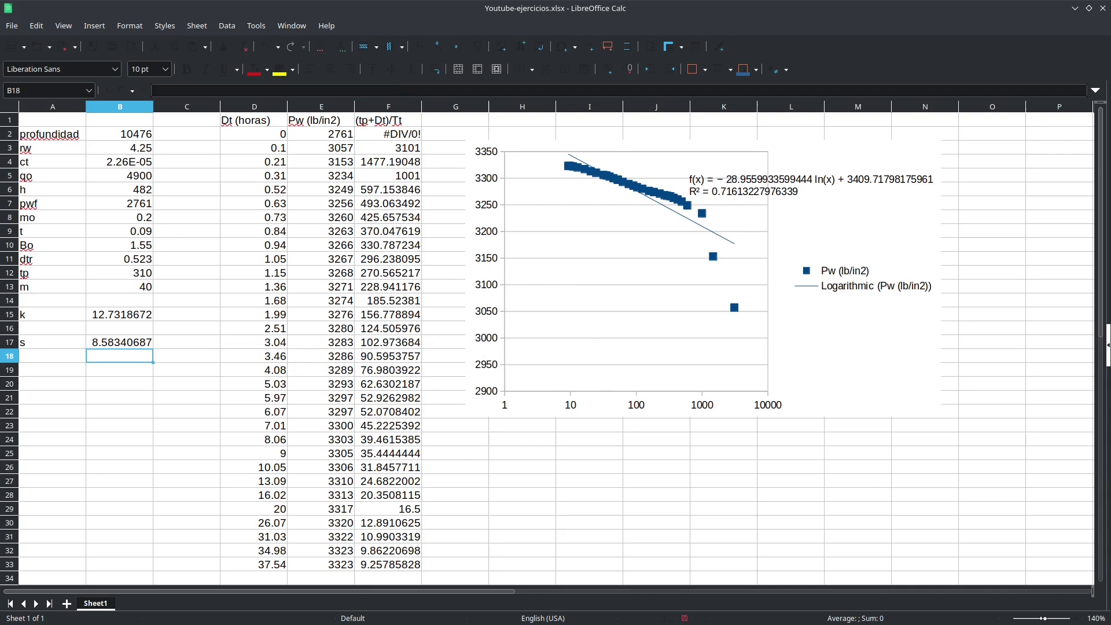
# Set the slope m in B13 to 29 and review the k and s results in rows 15 and 17
pyautogui.click(118, 286)
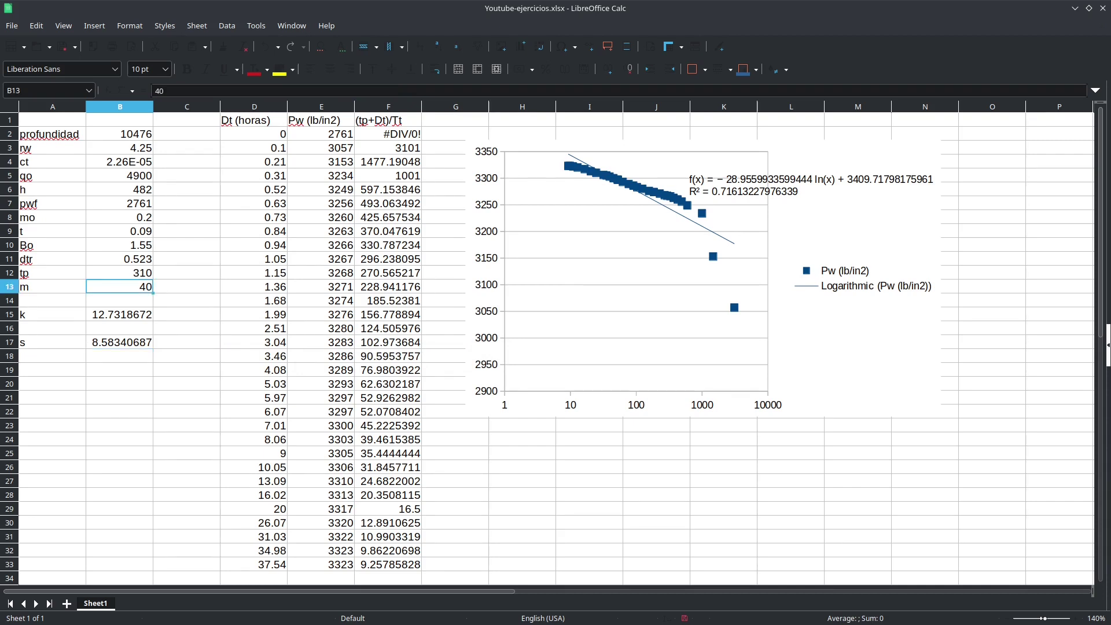
pyautogui.write('29')
pyautogui.press('Return')
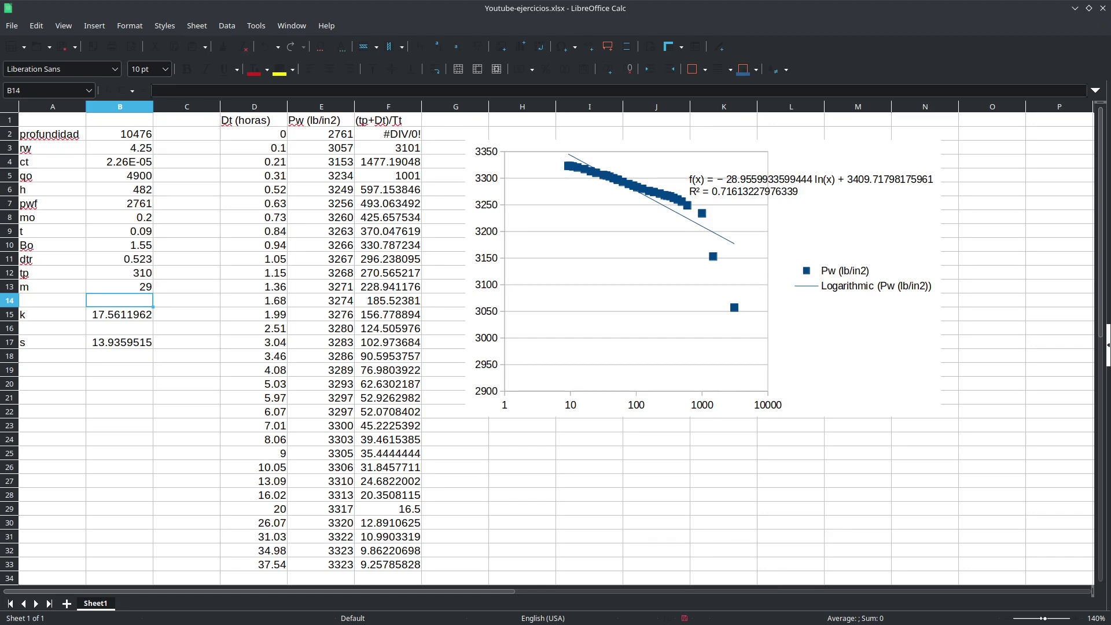
pyautogui.moveTo(52, 315); pyautogui.dragTo(119, 314)
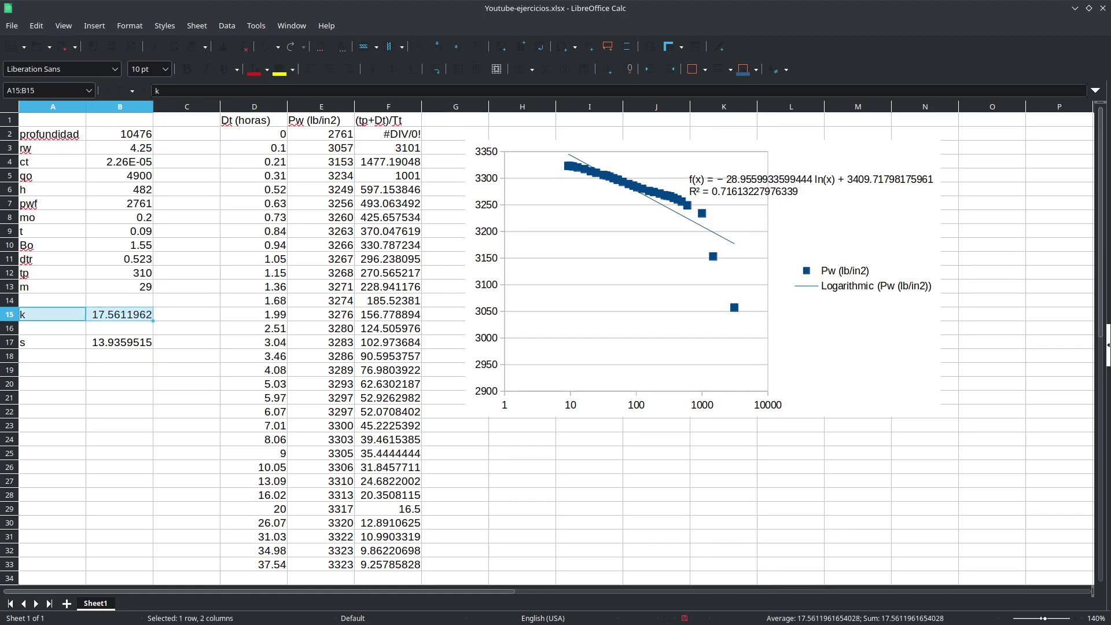
pyautogui.moveTo(52, 343); pyautogui.dragTo(119, 342)
pyautogui.click(119, 383)
# Set the slope m in B13 back to 40 to recalculate k and s
pyautogui.click(120, 287)
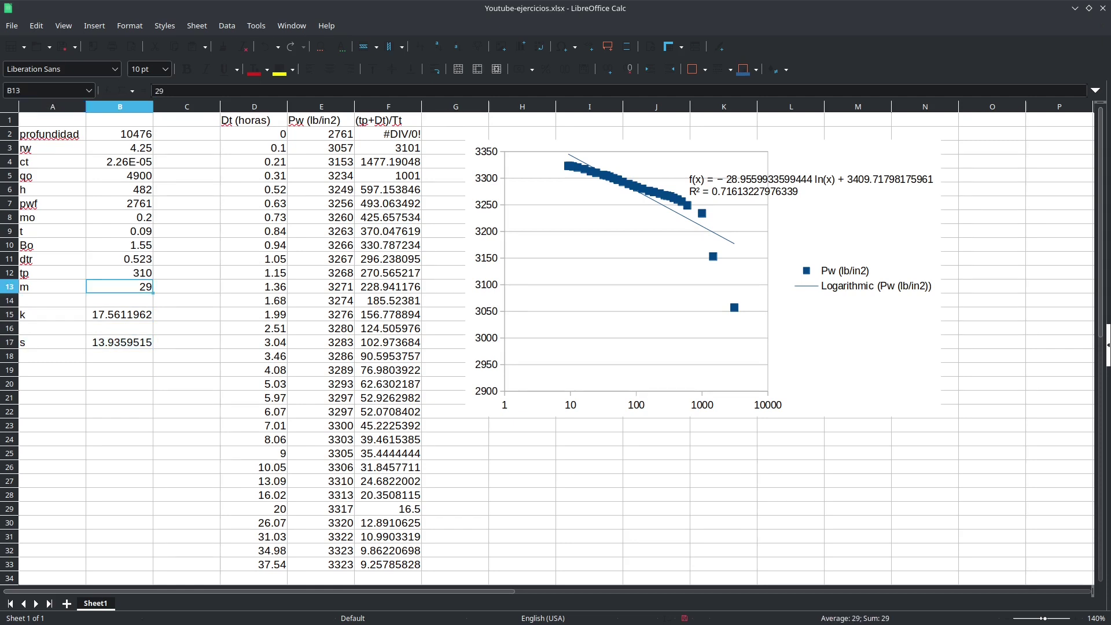
pyautogui.write('40')
pyautogui.press('Return')
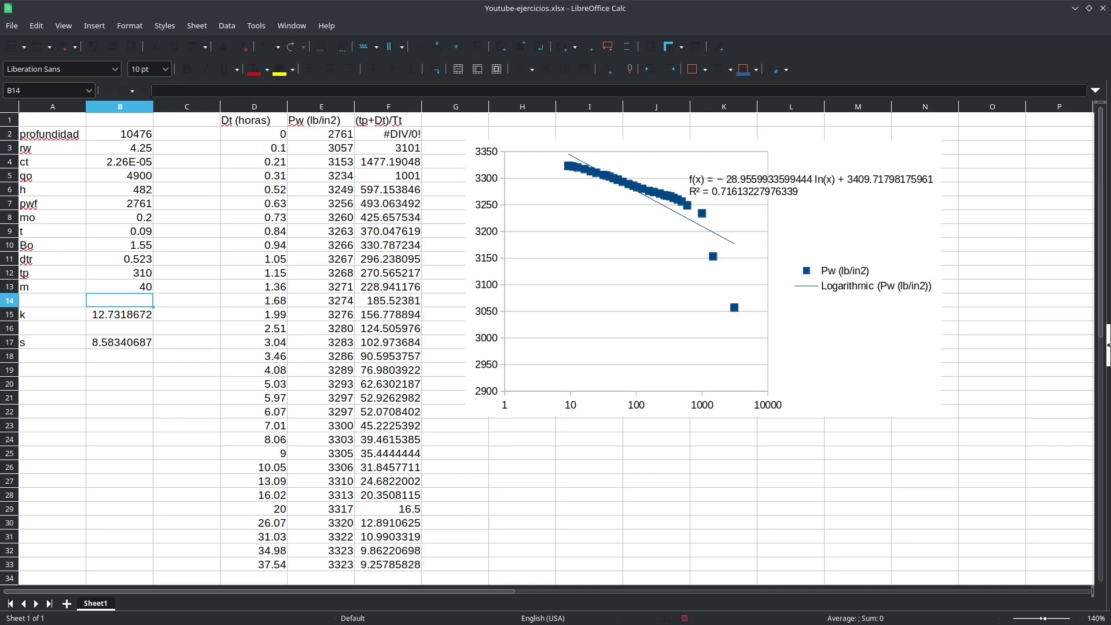